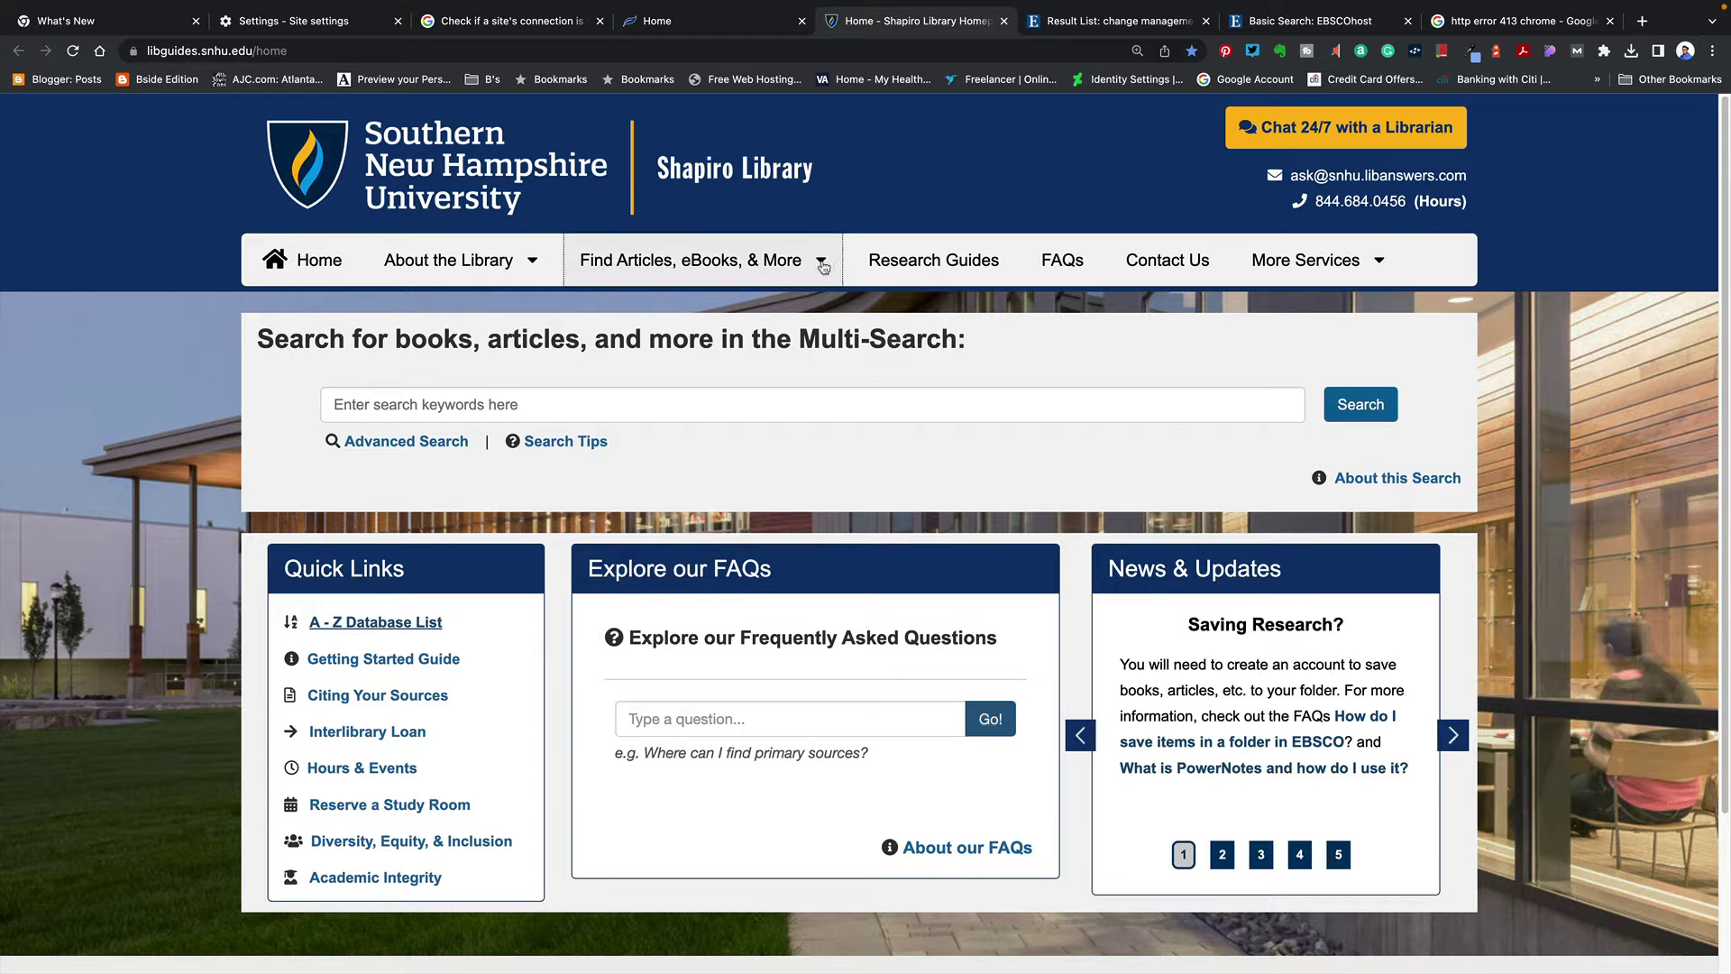
# Run a Scholarly Articles & Reports multi-search for 'change management' from the Shapiro Library site.
pyautogui.click(822, 263)
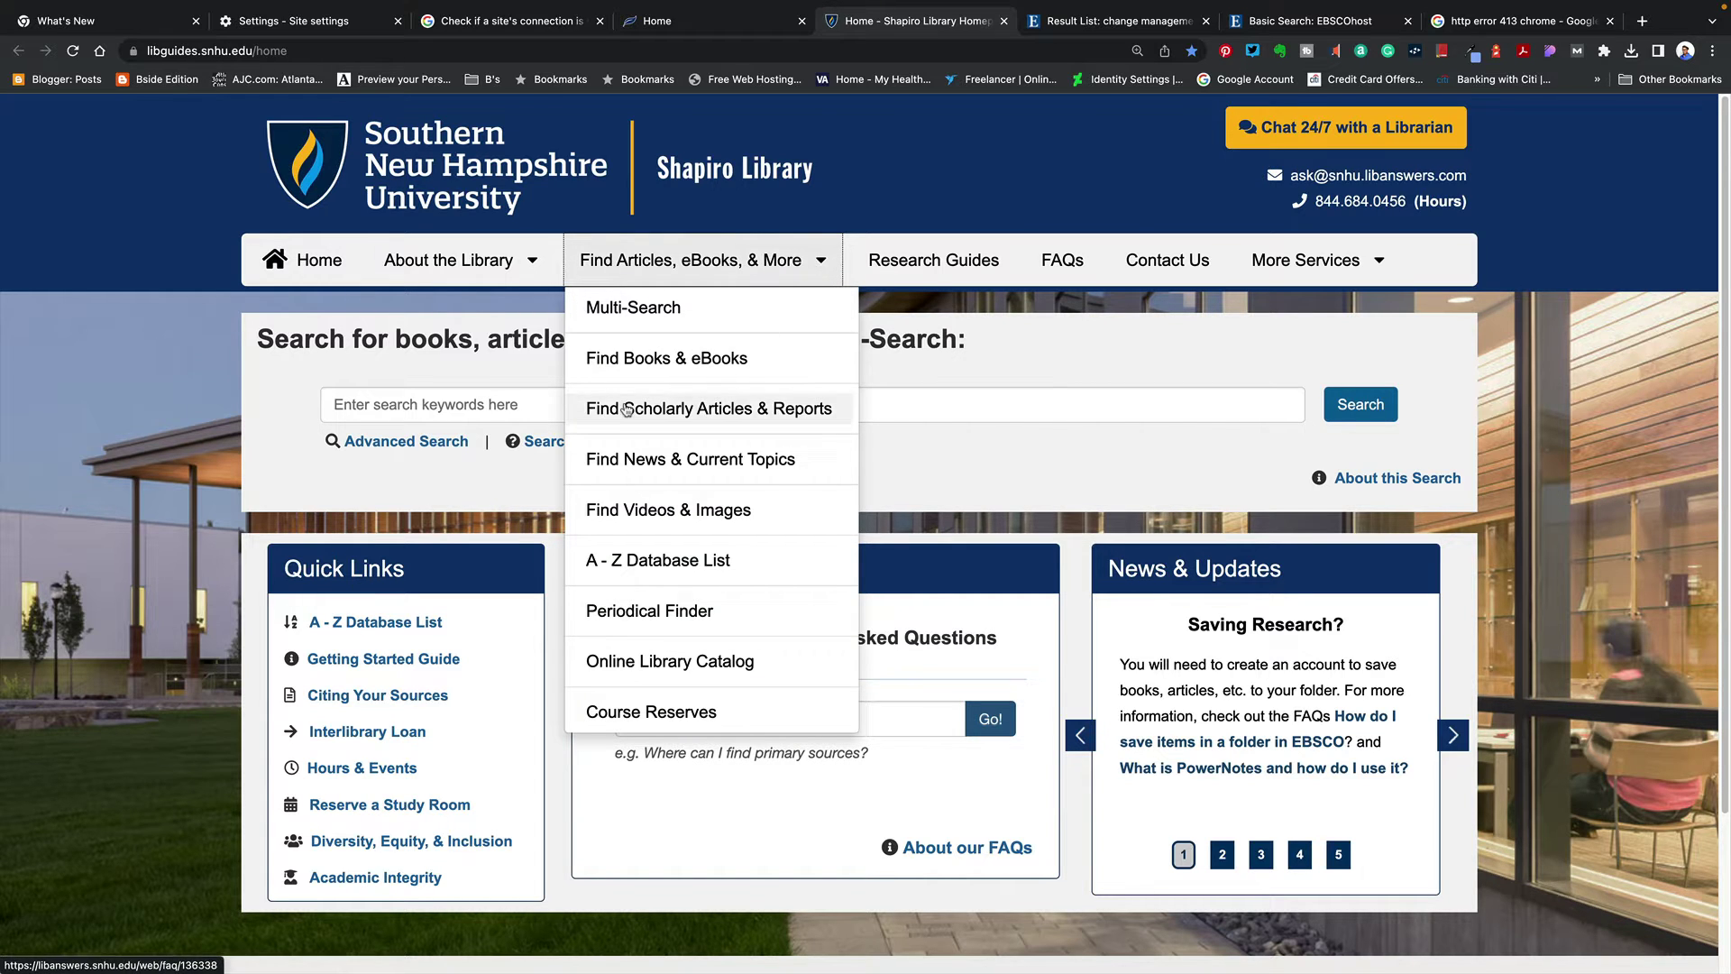
pyautogui.click(741, 417)
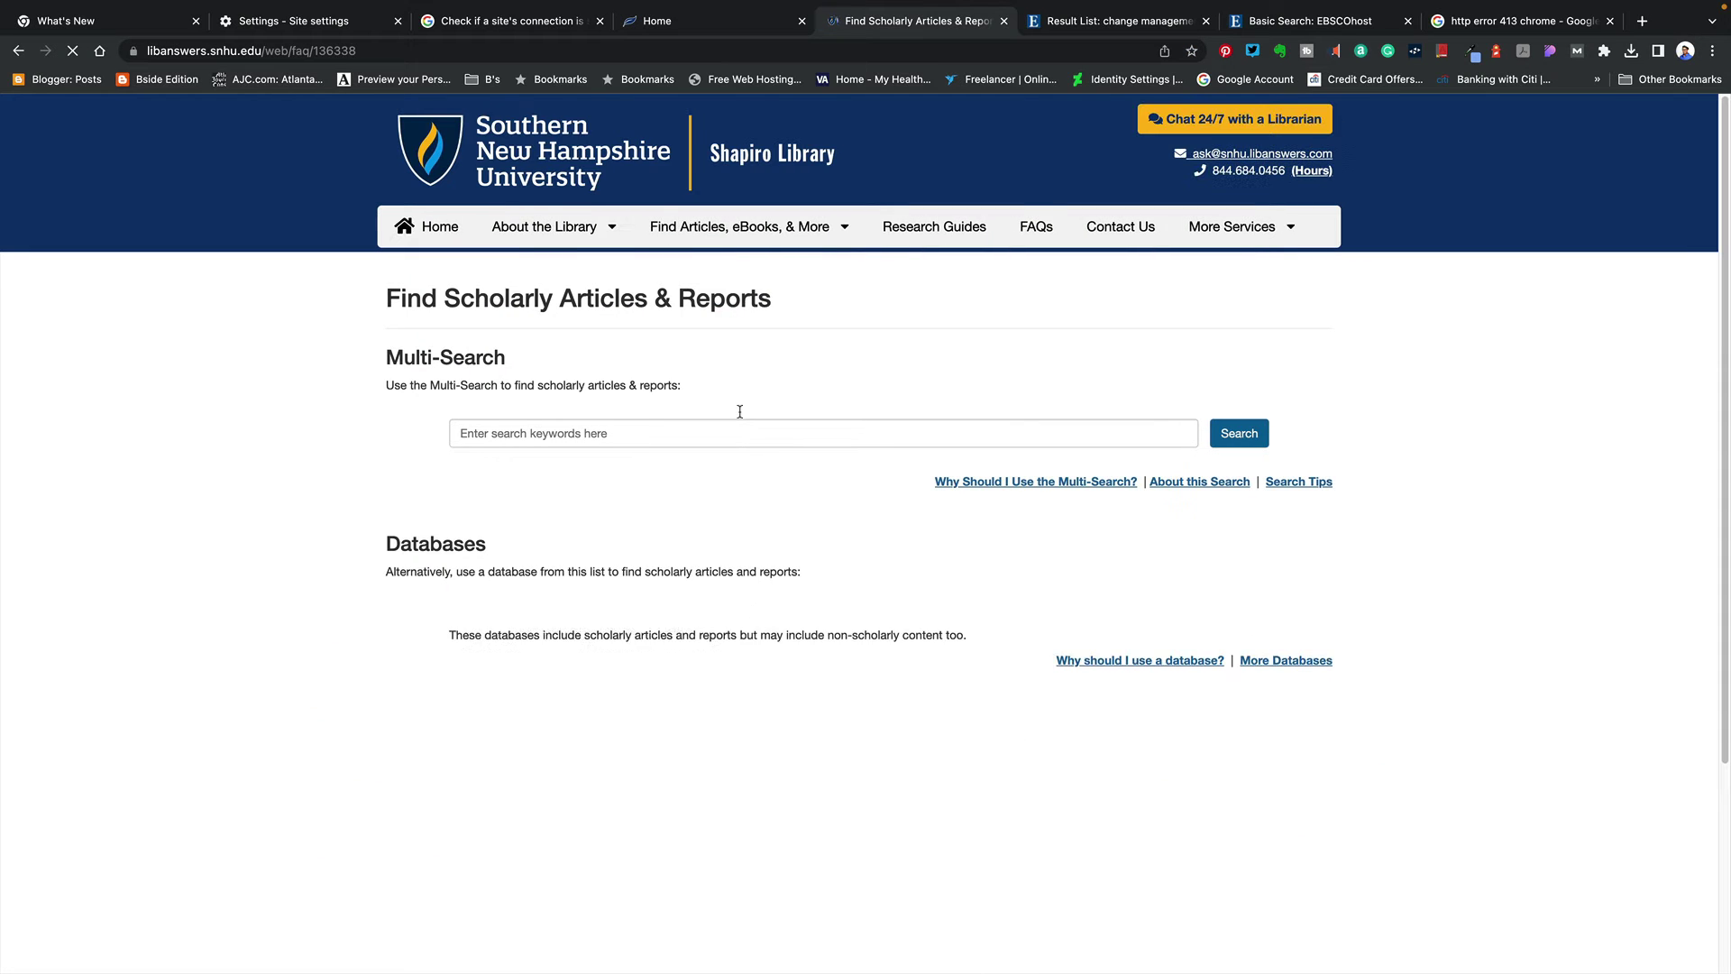
pyautogui.click(715, 424)
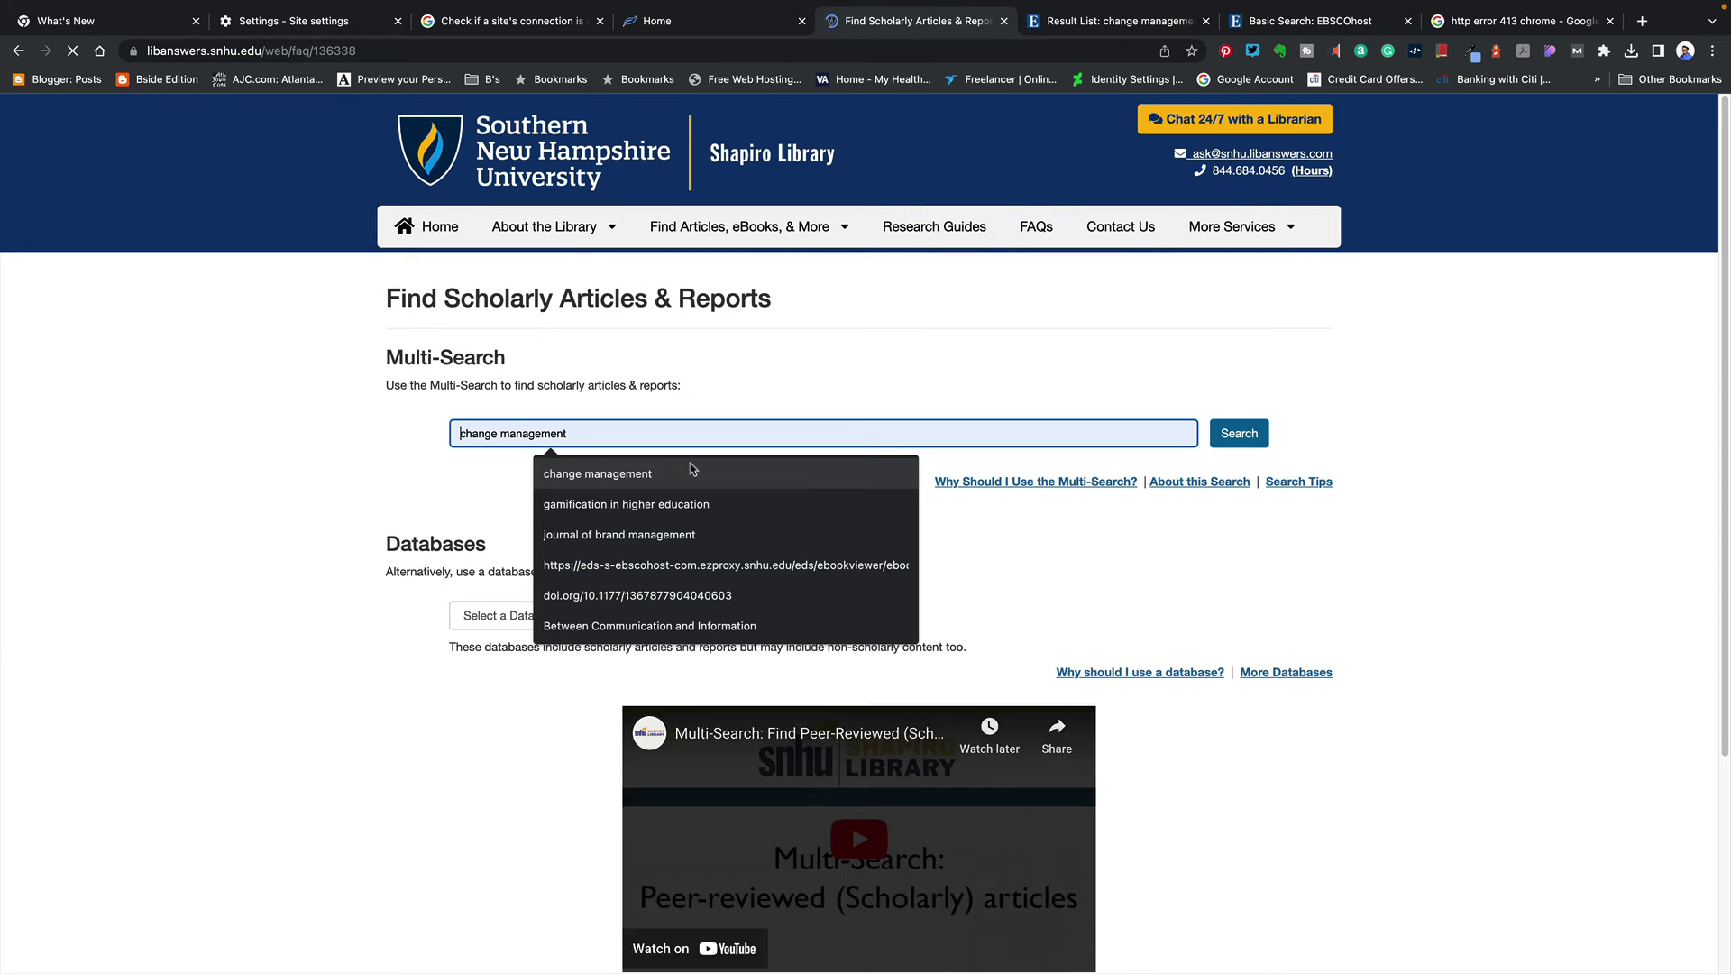
pyautogui.click(602, 483)
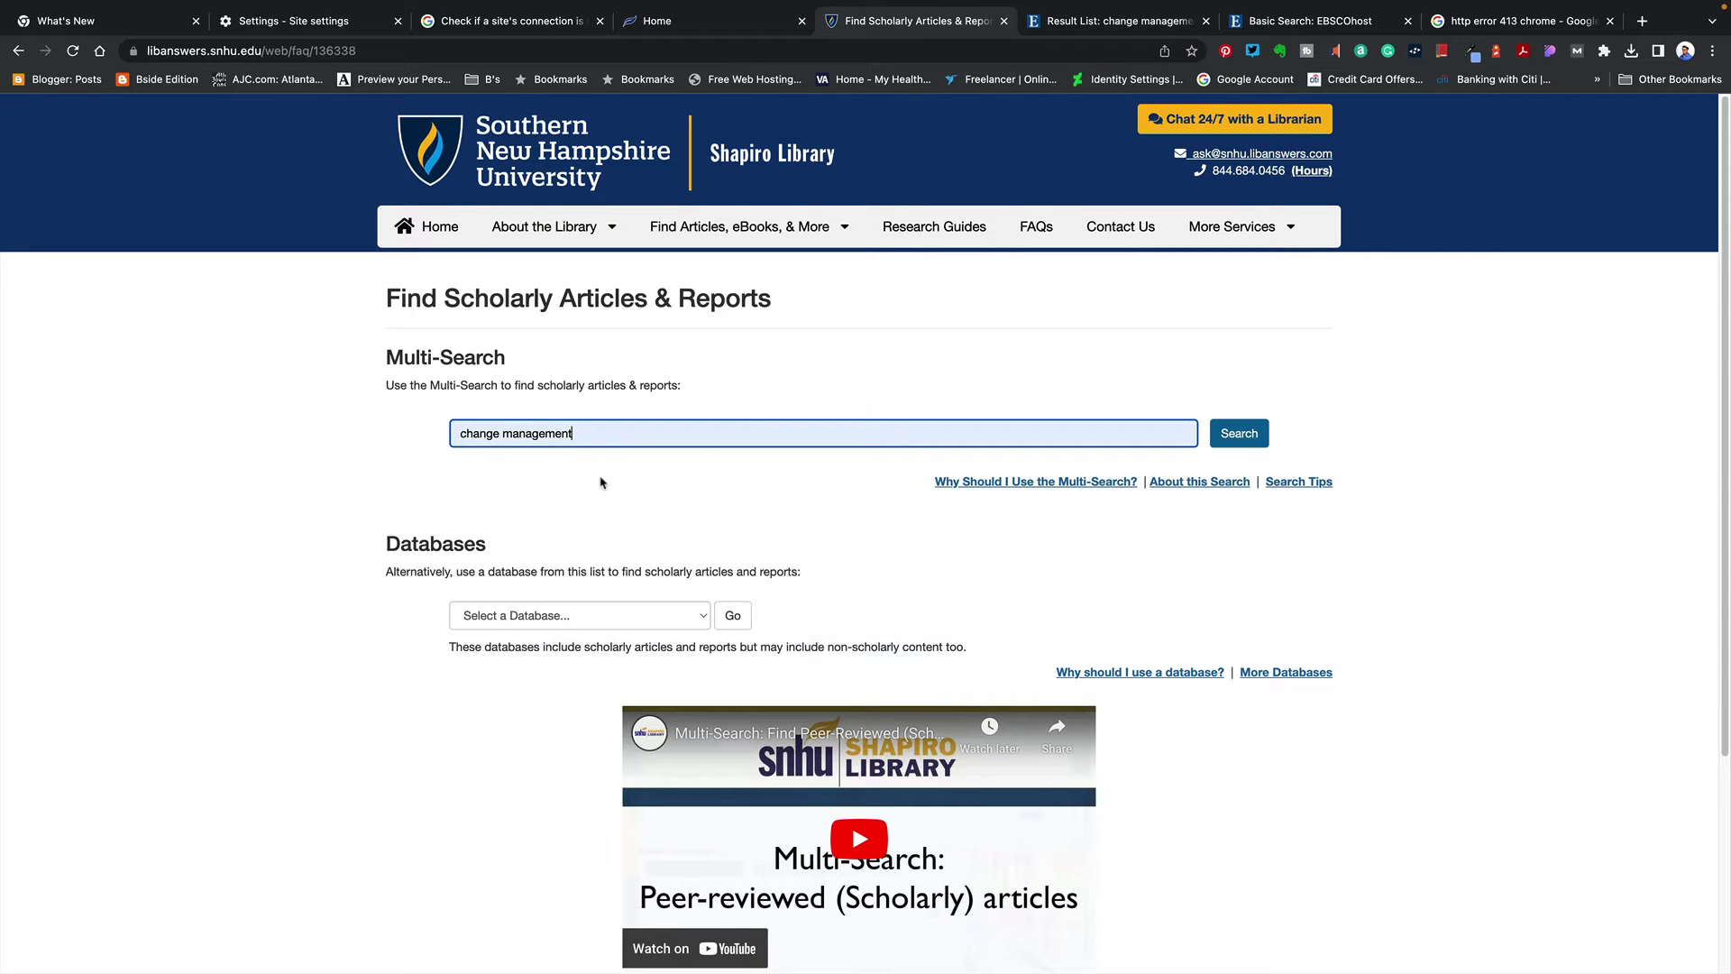
pyautogui.click(1242, 434)
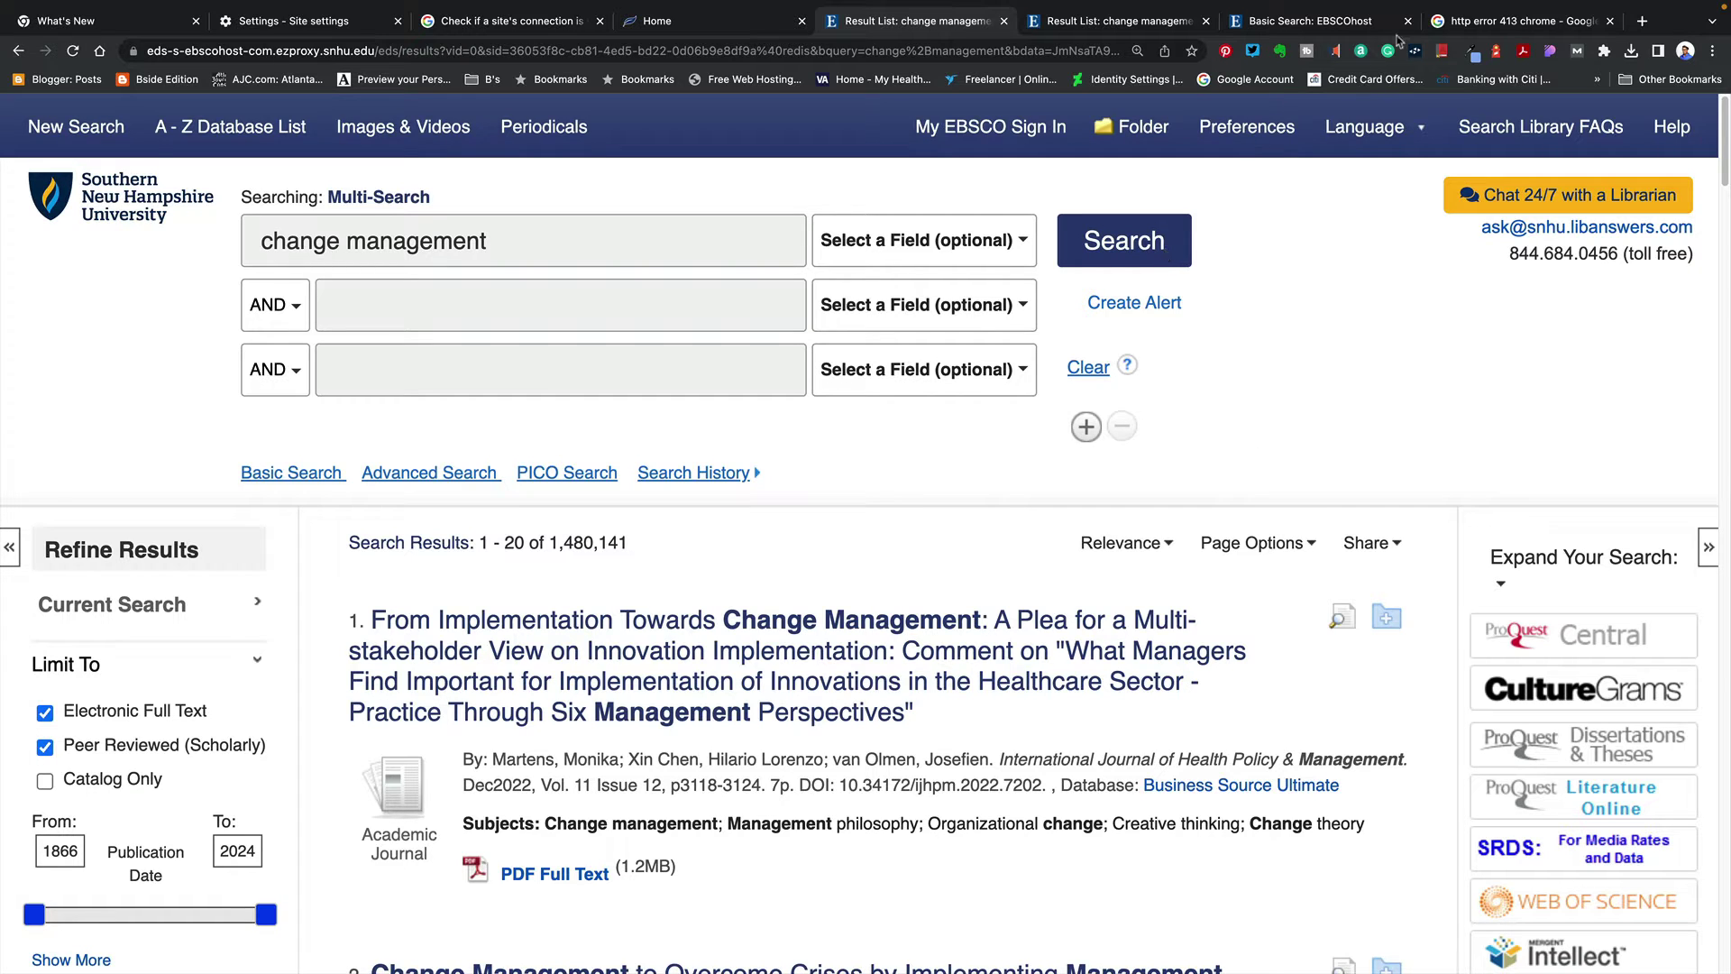
# Switch to the Google results tab for 'http error 413 chrome'.
pyautogui.click(1497, 22)
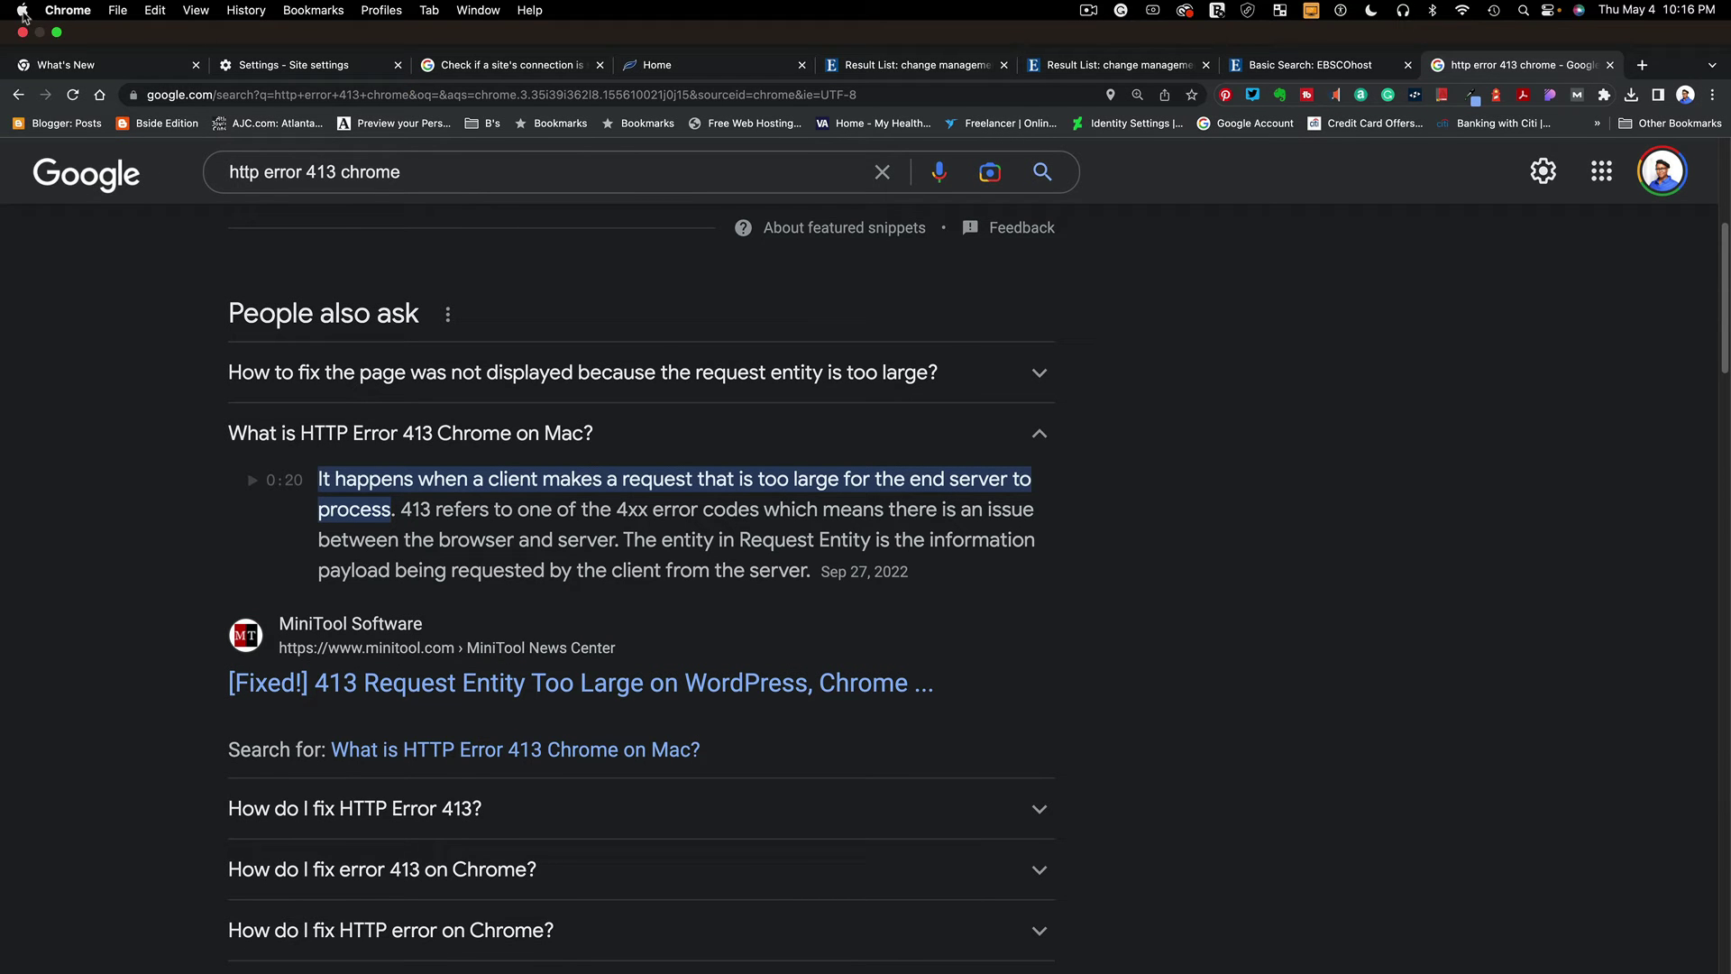
# Bring up macOS System Settings from the Apple menu.
pyautogui.click(23, 12)
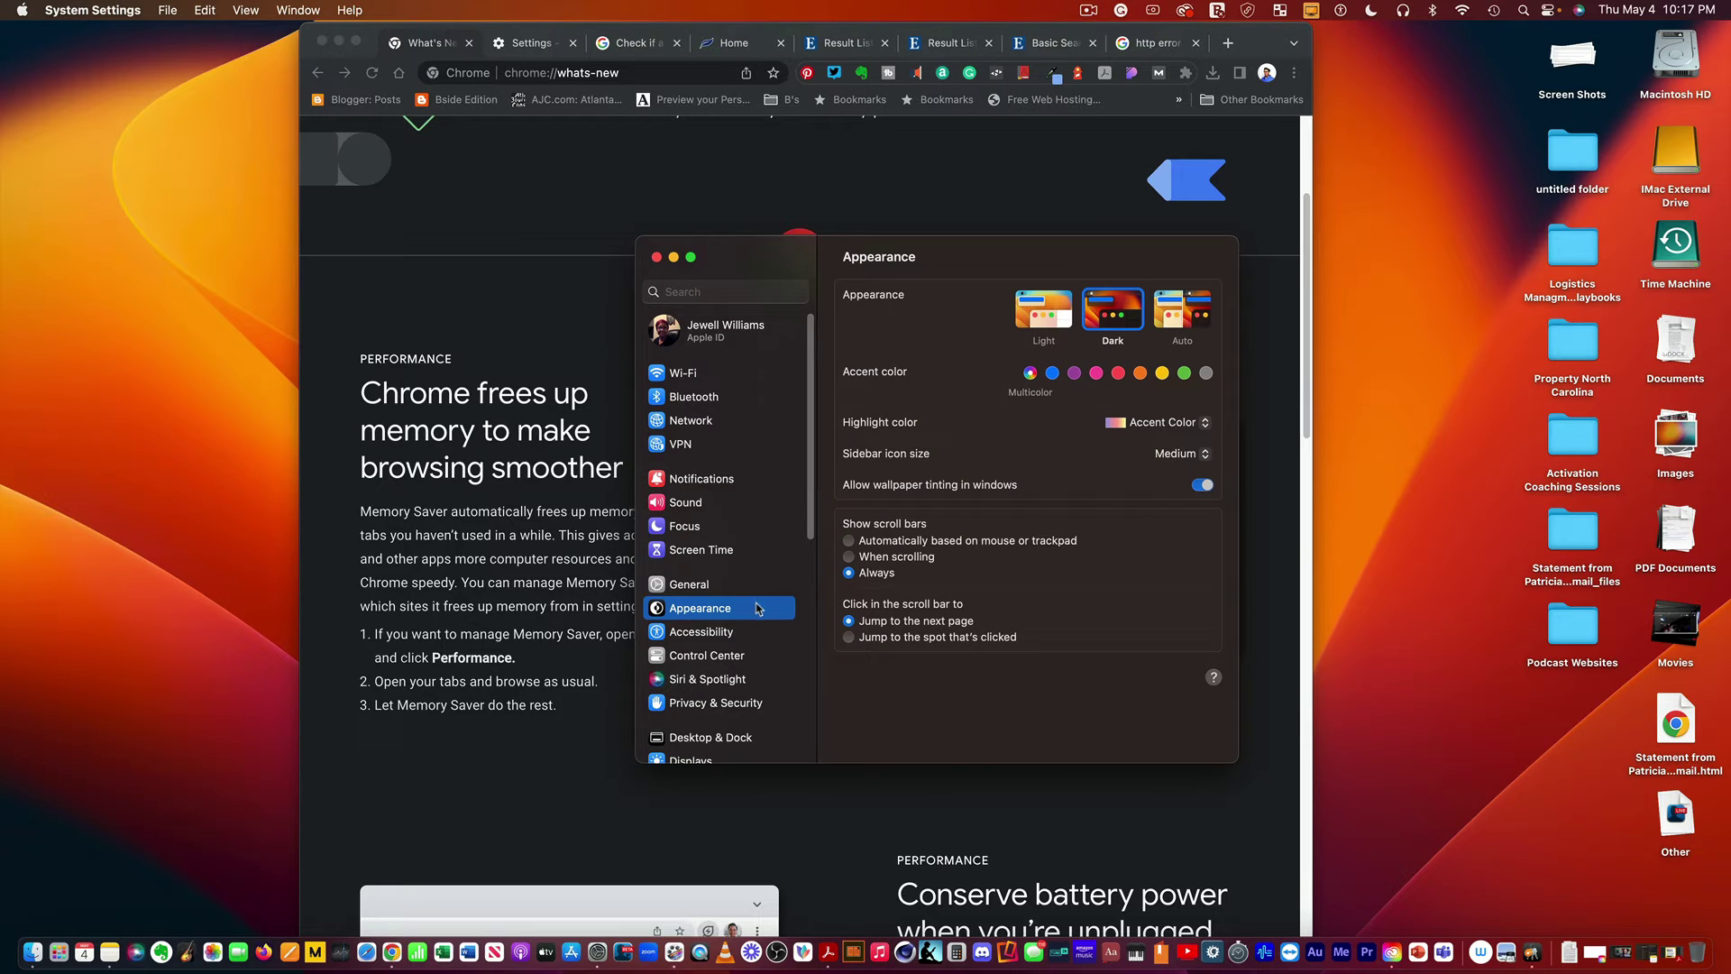
# Scroll through the Privacy & Security settings, then close the System Settings window.
pyautogui.click(725, 702)
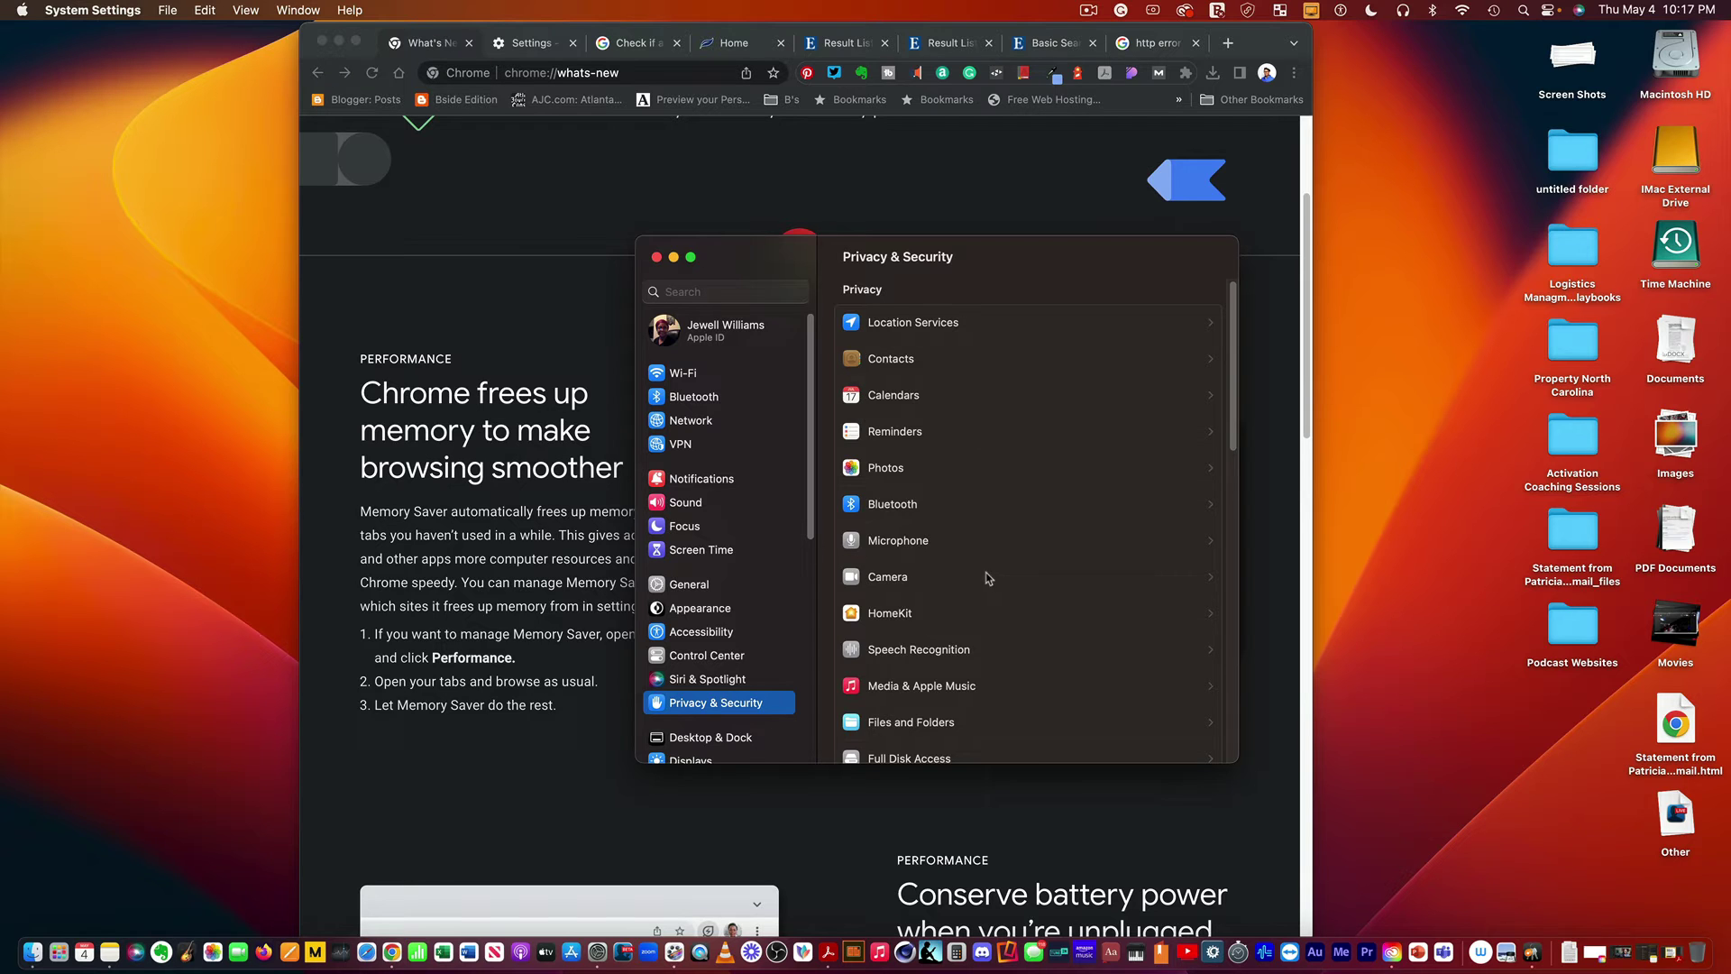
pyautogui.scroll(-3, 988, 577)
pyautogui.scroll(-4, 988, 582)
pyautogui.scroll(-2, 988, 586)
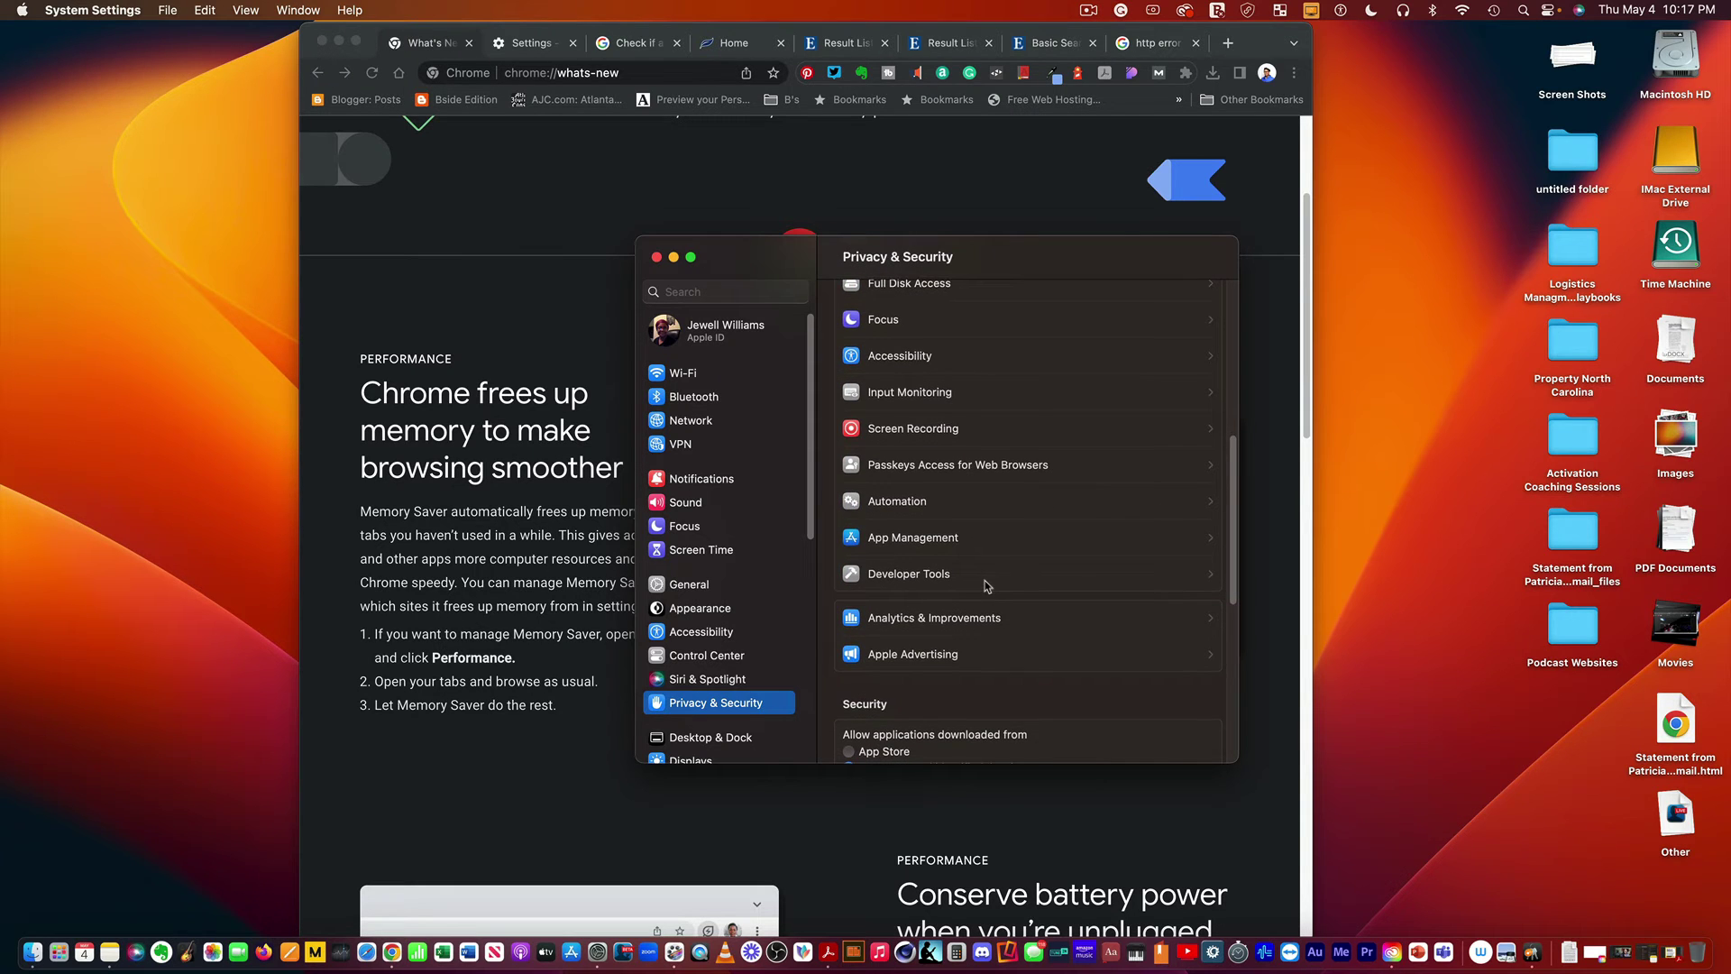
pyautogui.scroll(-3, 980, 532)
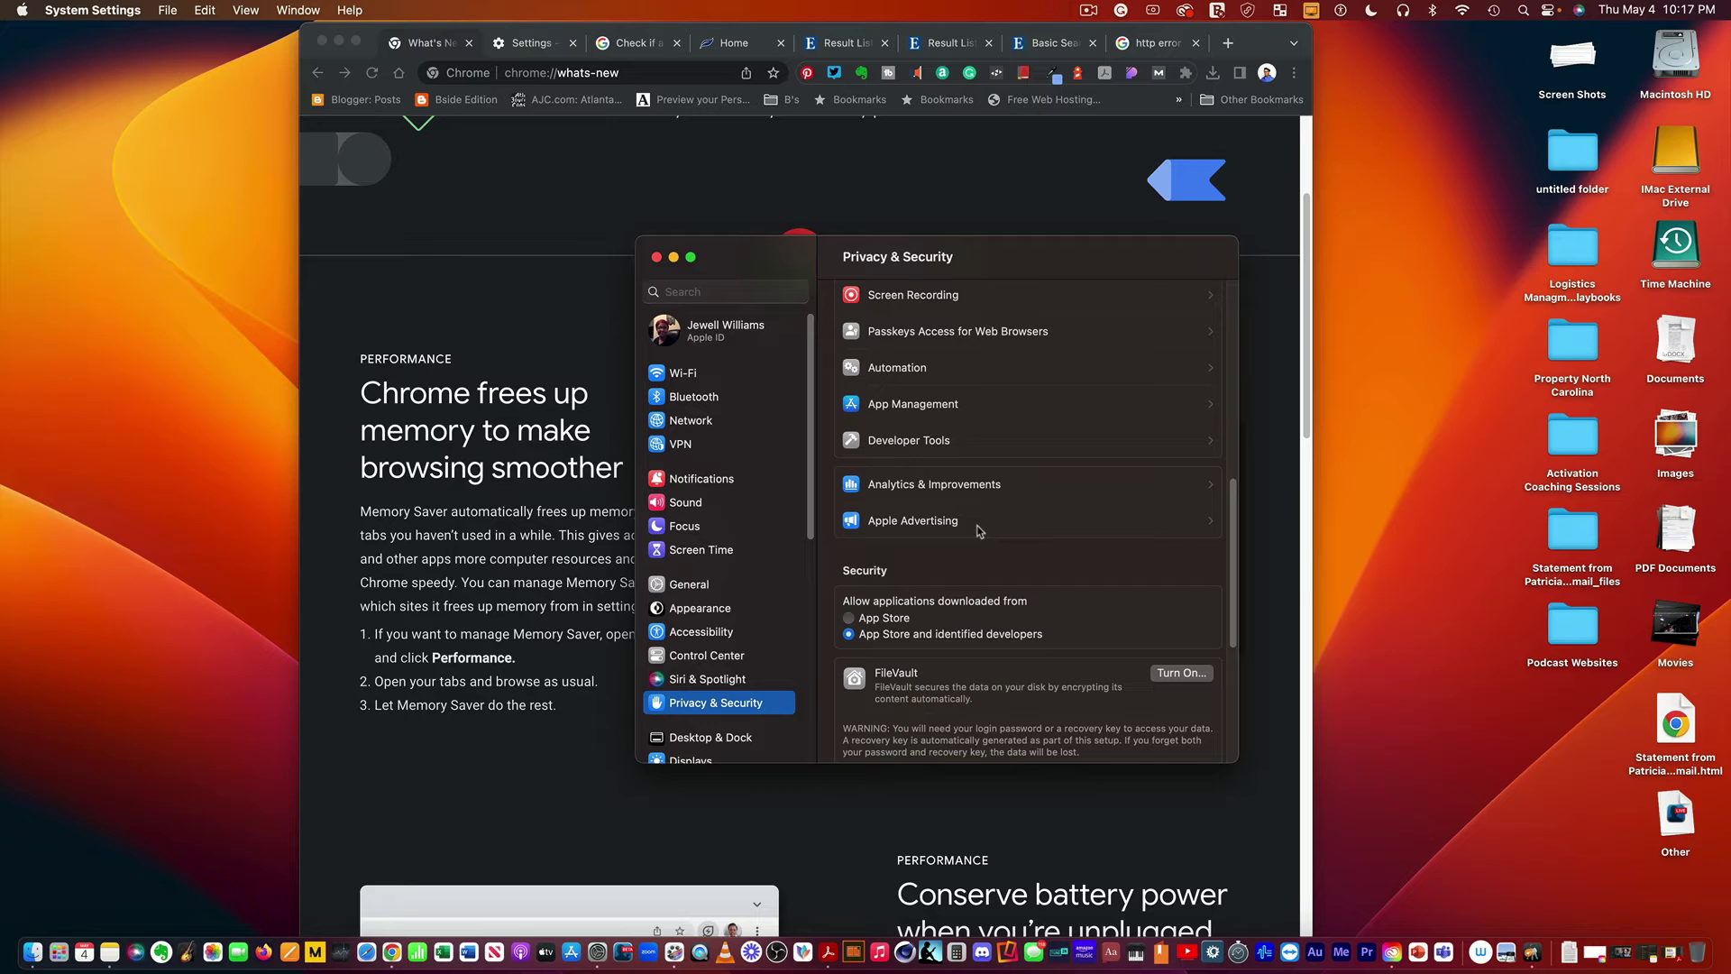
pyautogui.click(656, 258)
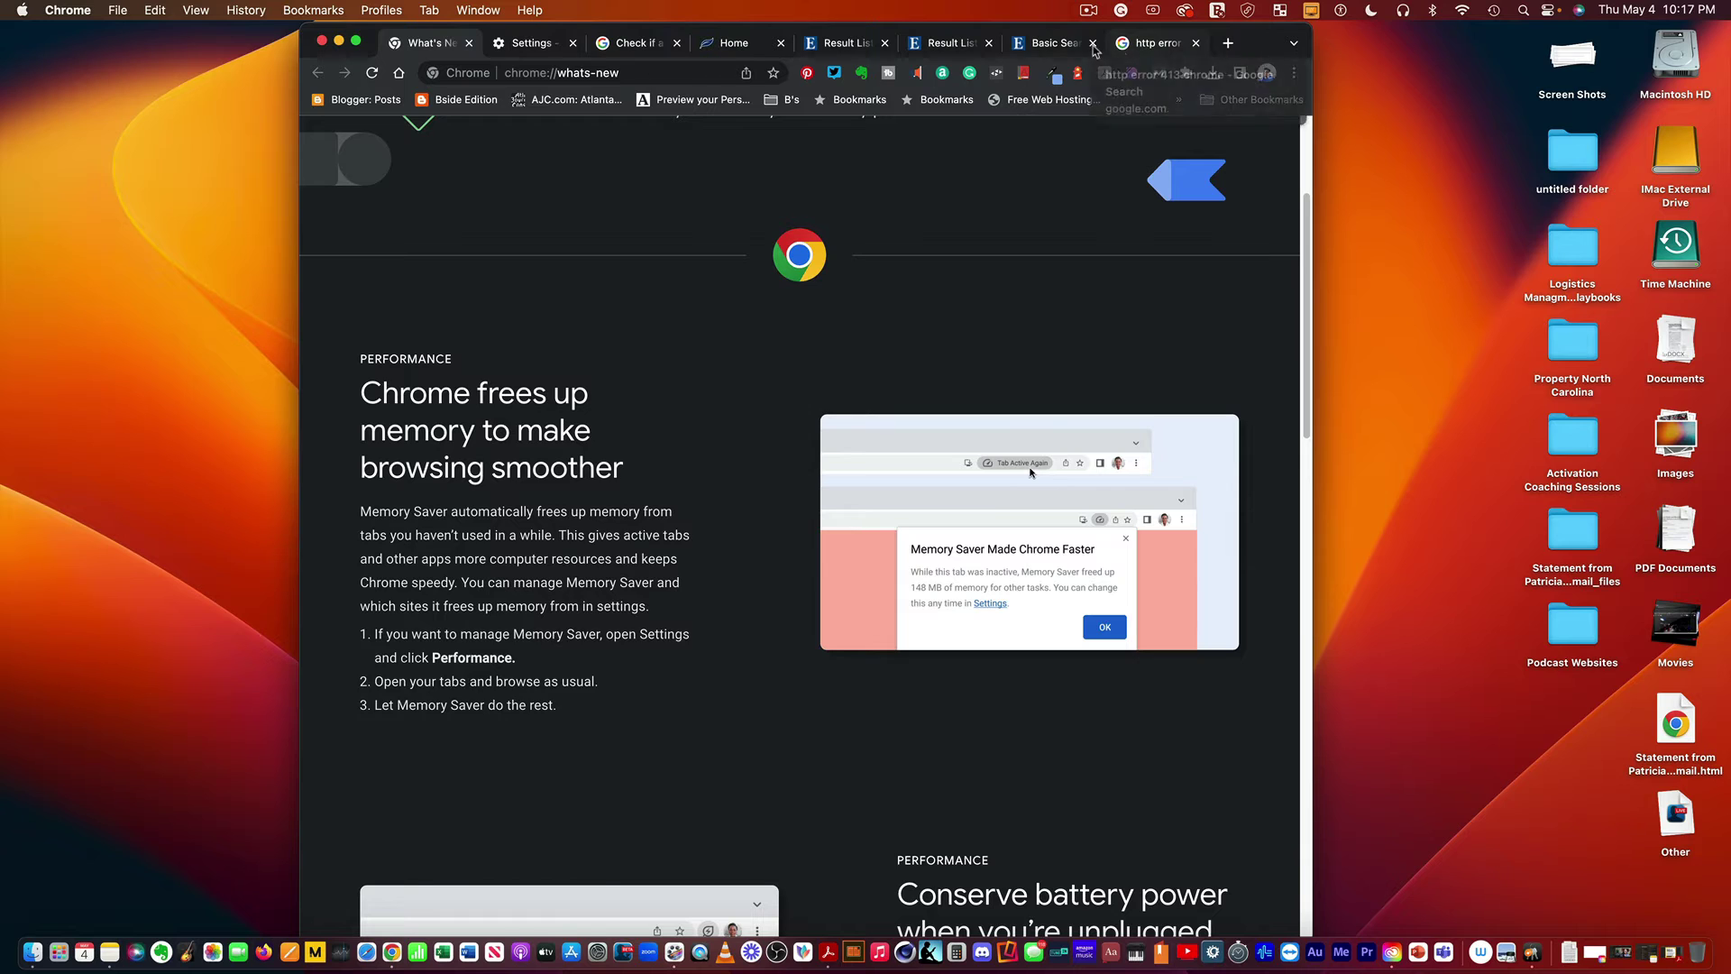
# Return to the EBSCOhost Basic Search tab and show its site information panel.
pyautogui.click(1060, 43)
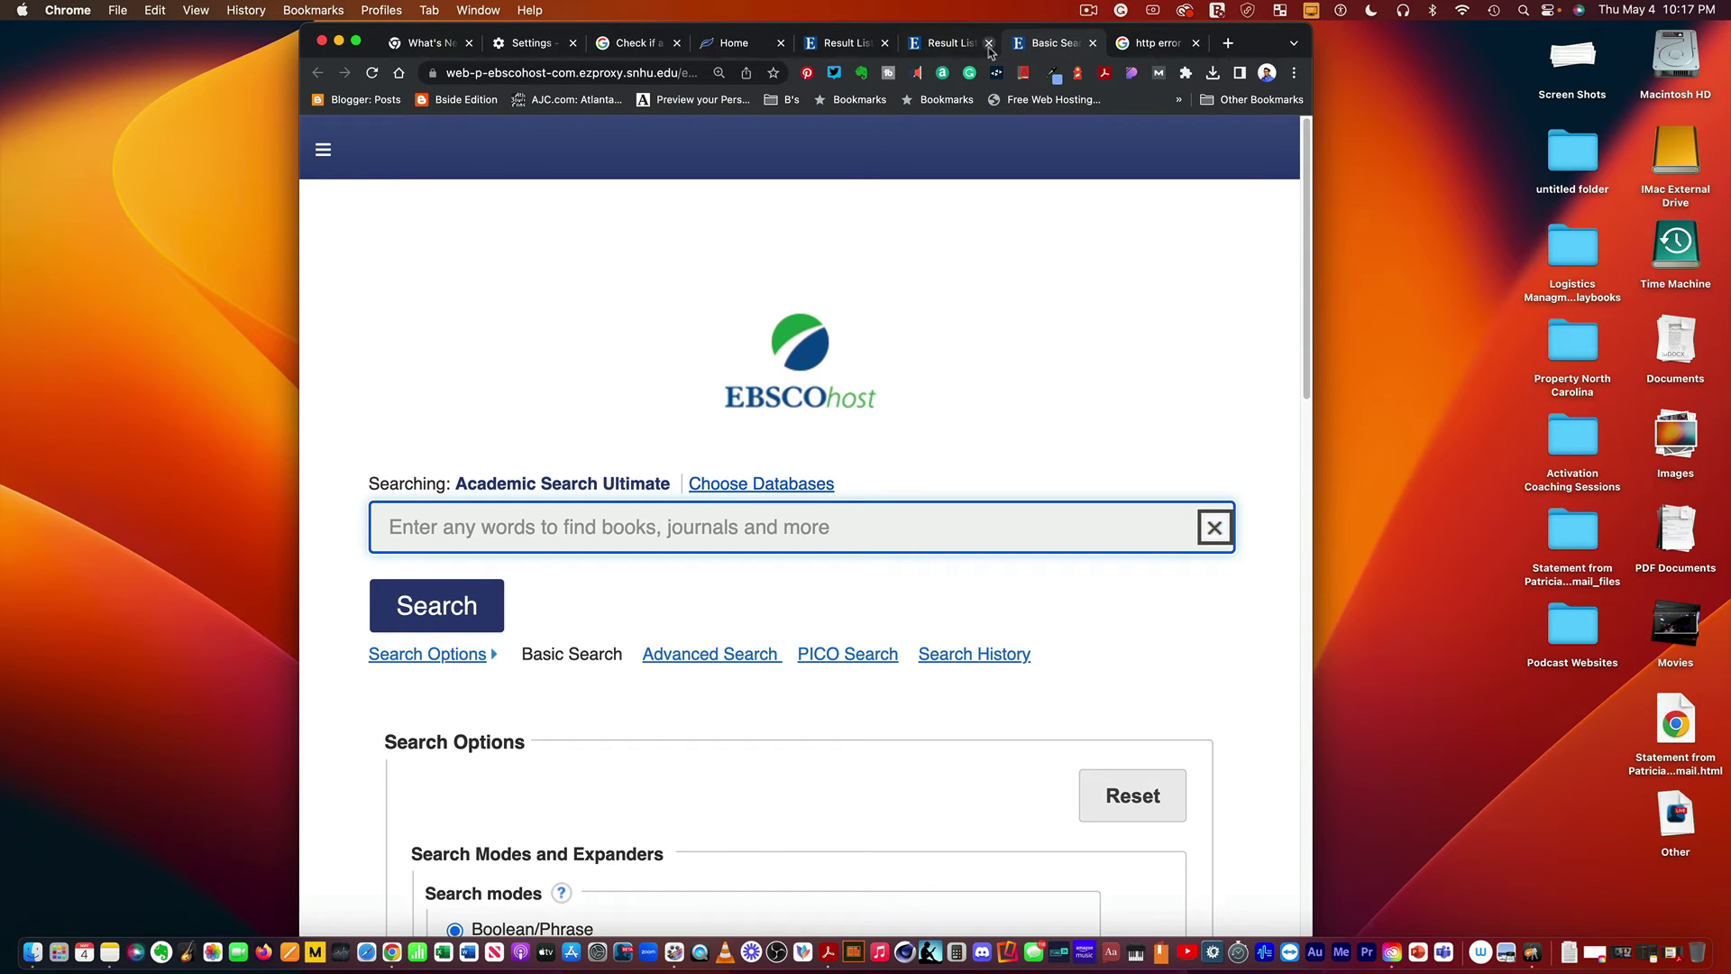
pyautogui.click(1159, 42)
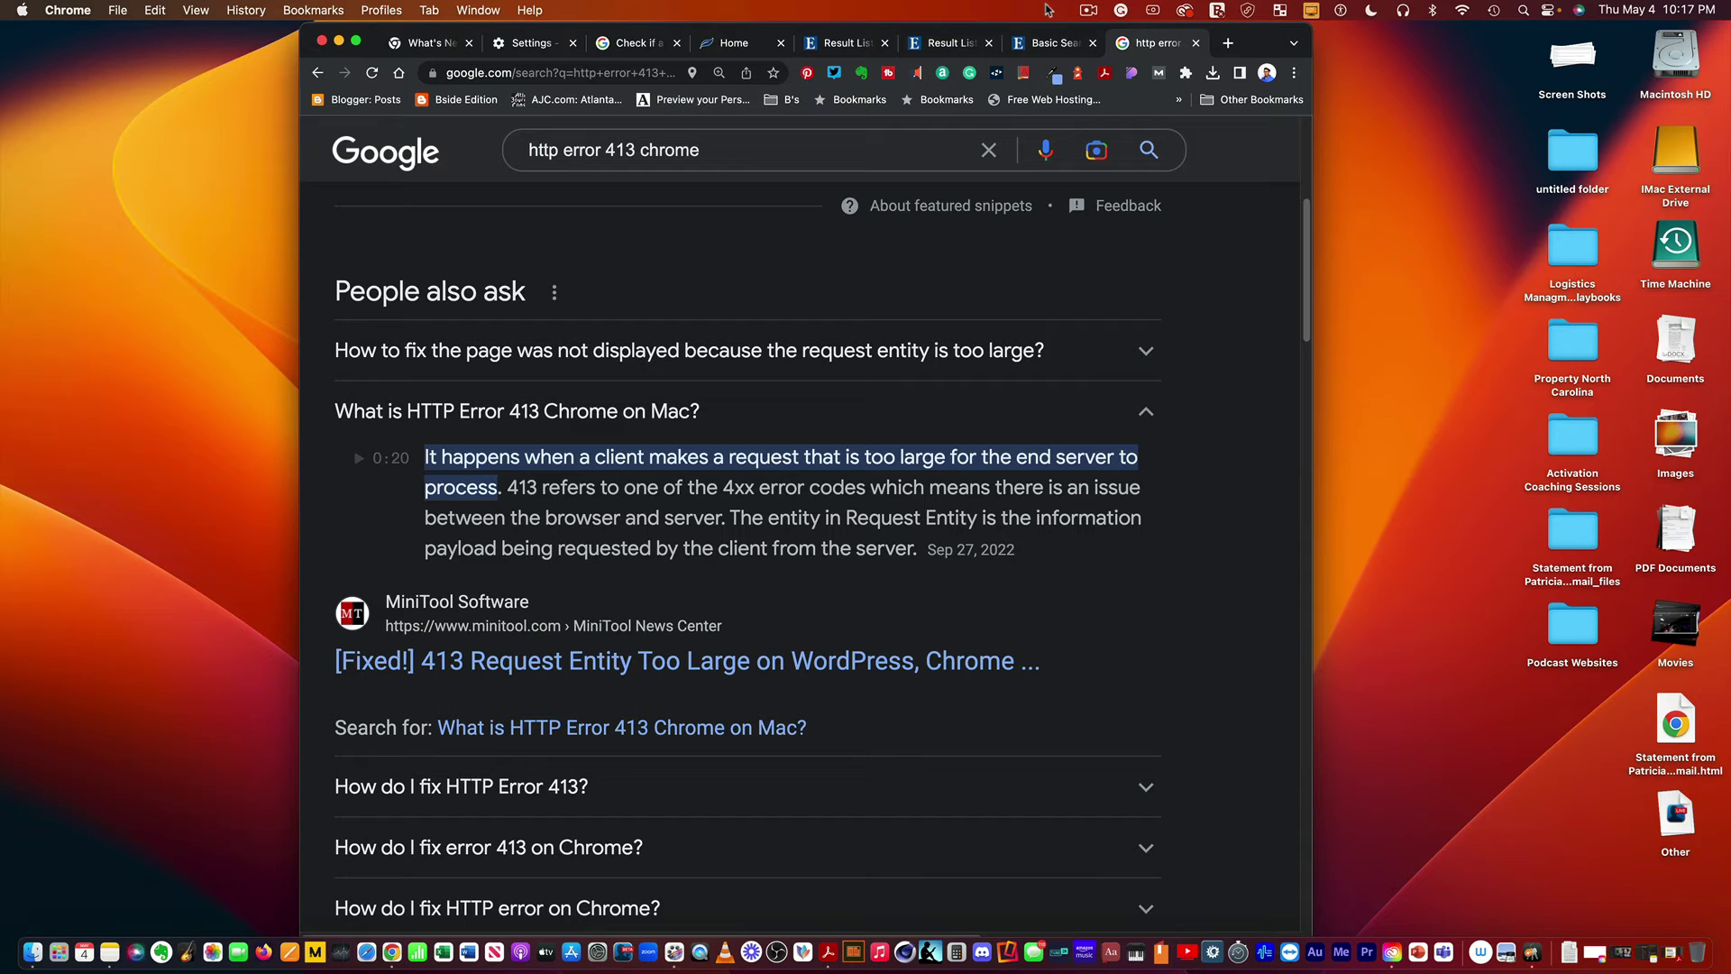
pyautogui.click(1060, 47)
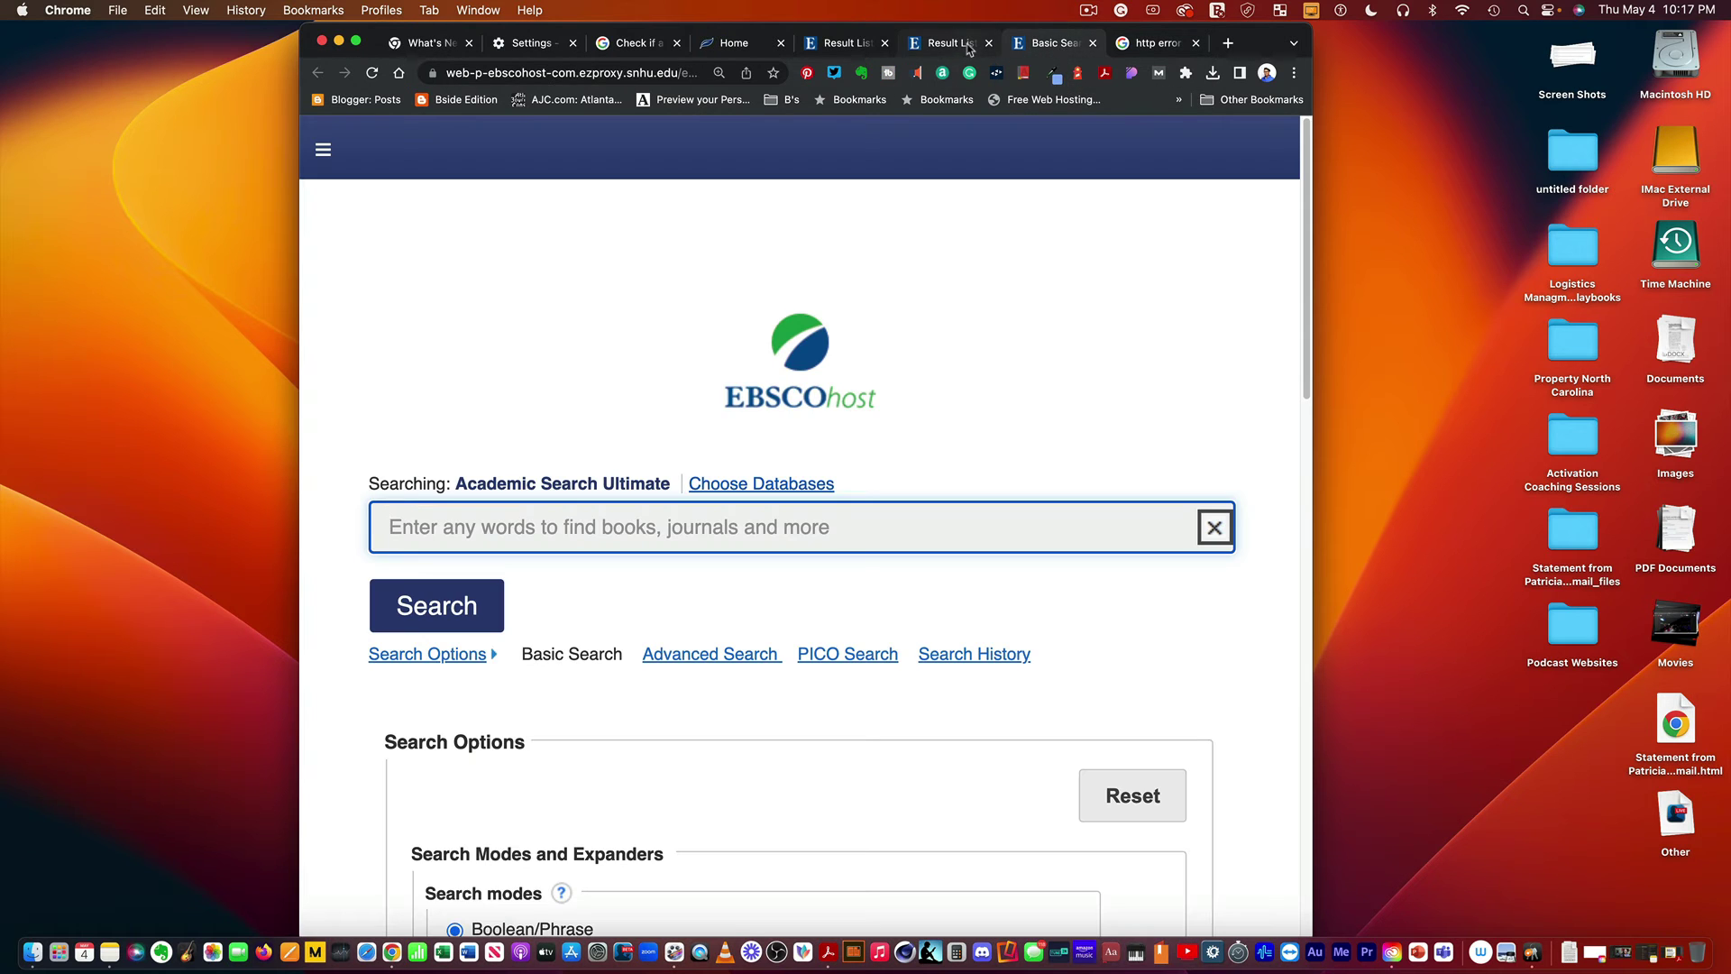
pyautogui.click(433, 73)
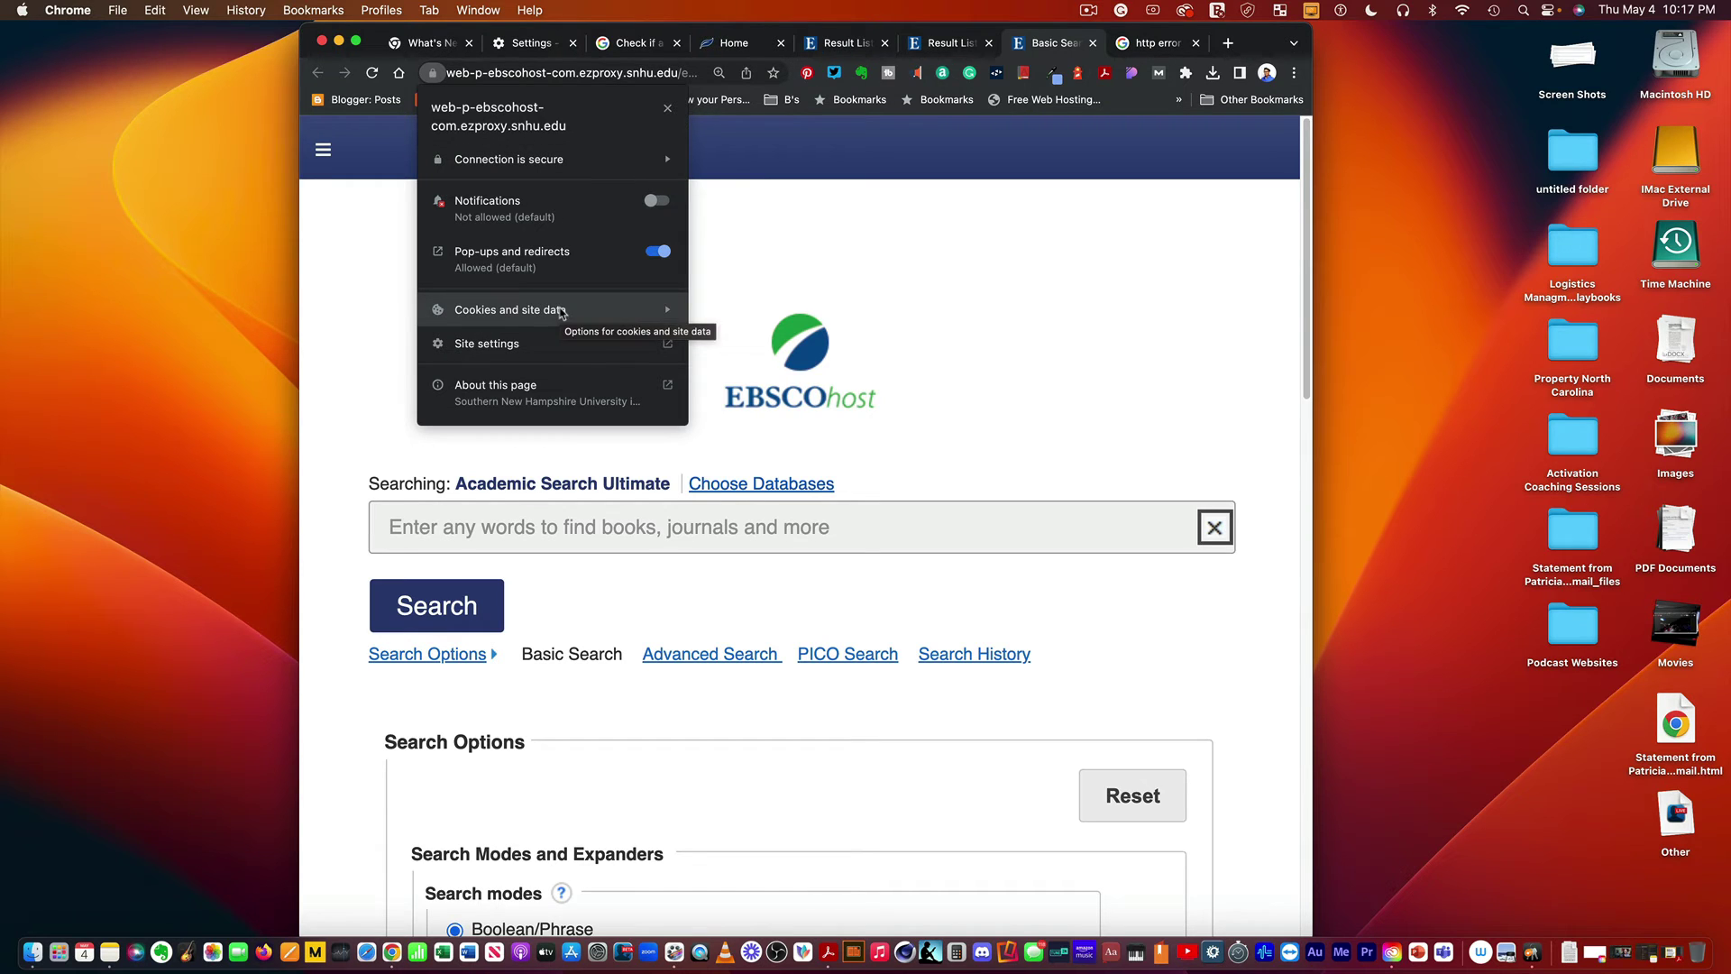
# Review the cookies stored for EBSCOhost under Manage cookies and site data, then reload the page.
pyautogui.click(560, 312)
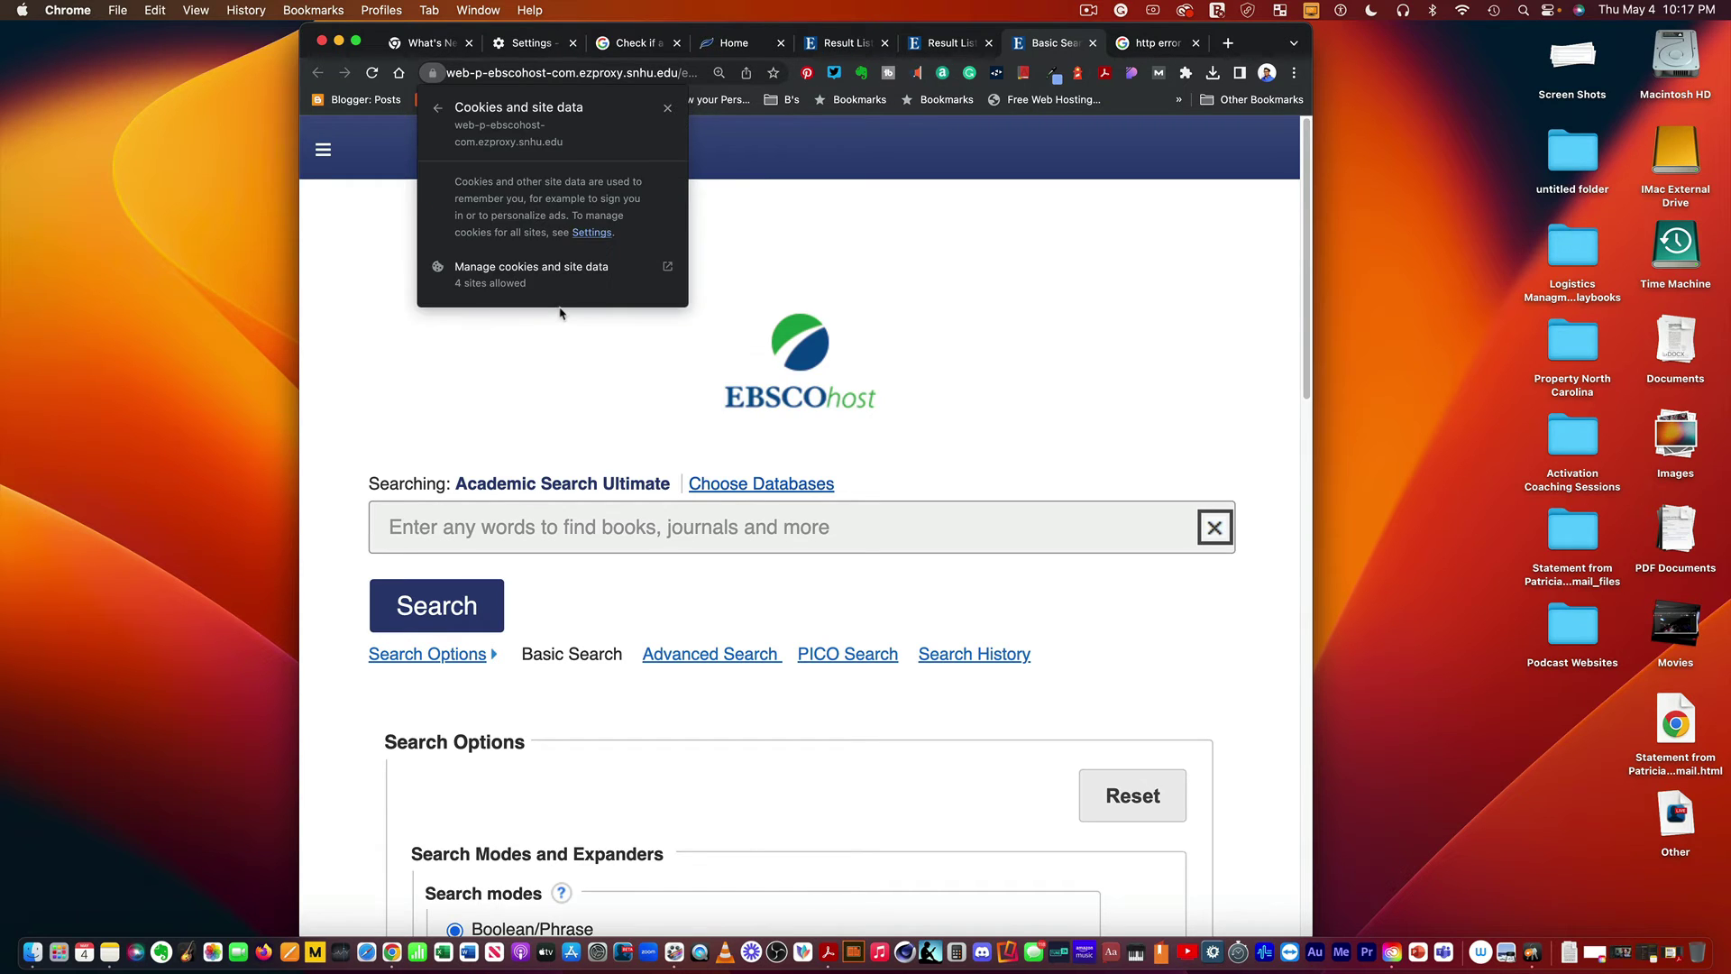
pyautogui.click(494, 284)
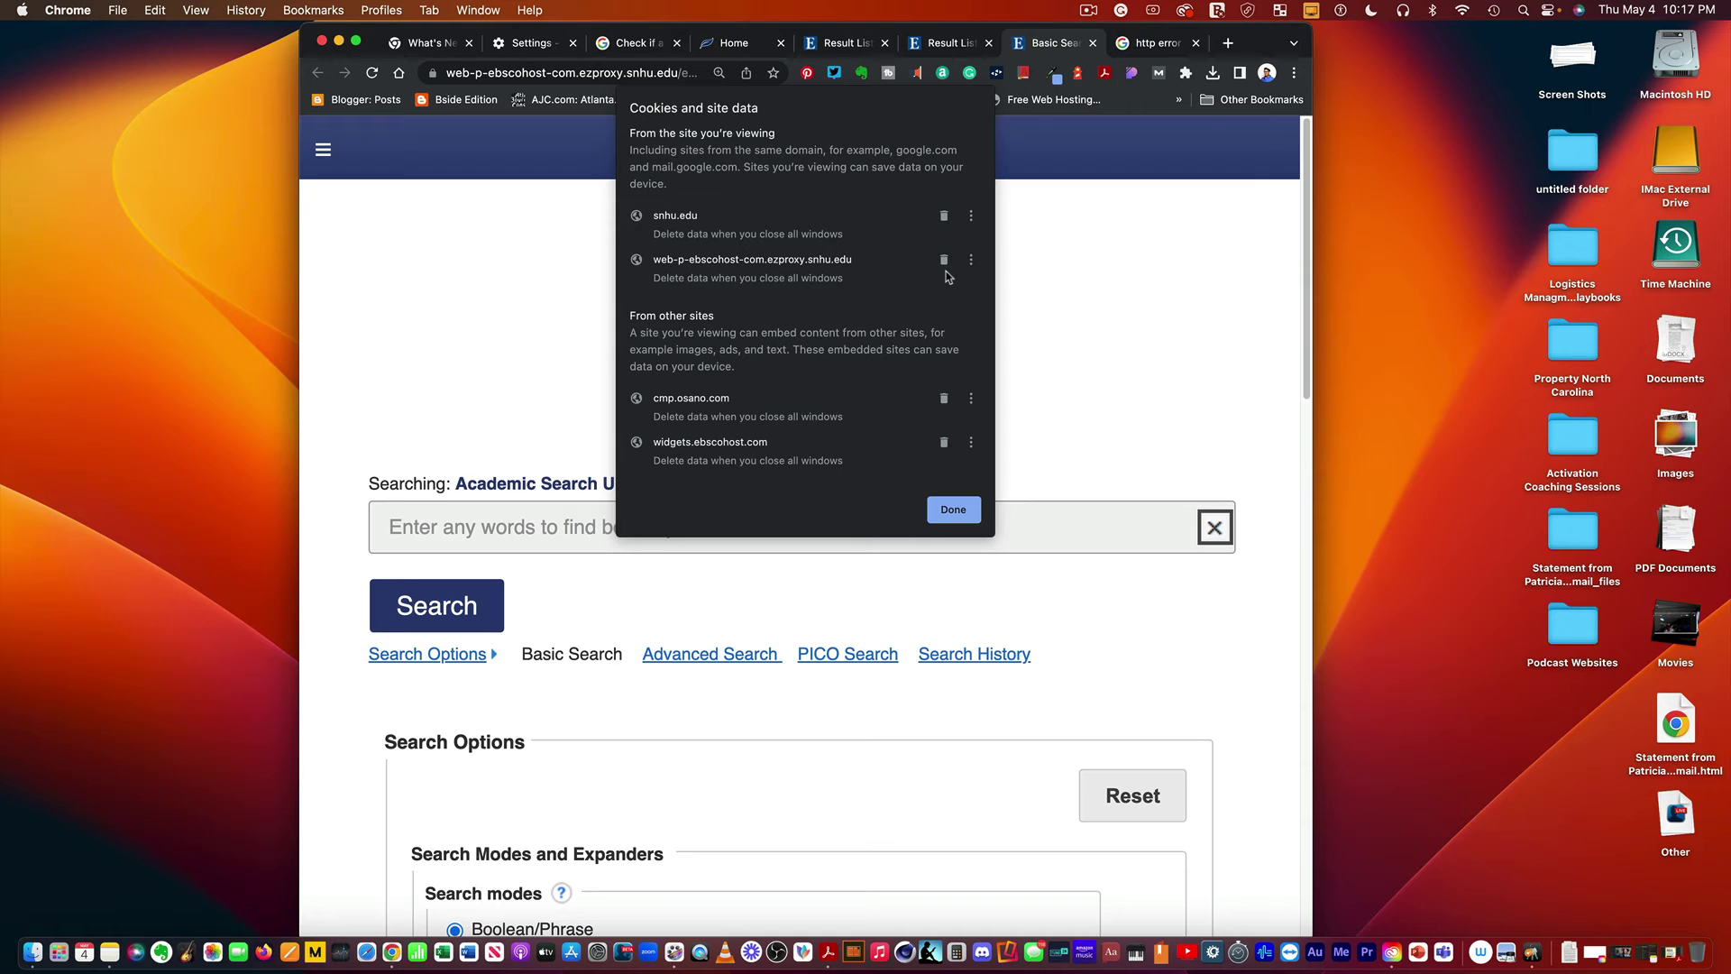
pyautogui.click(954, 507)
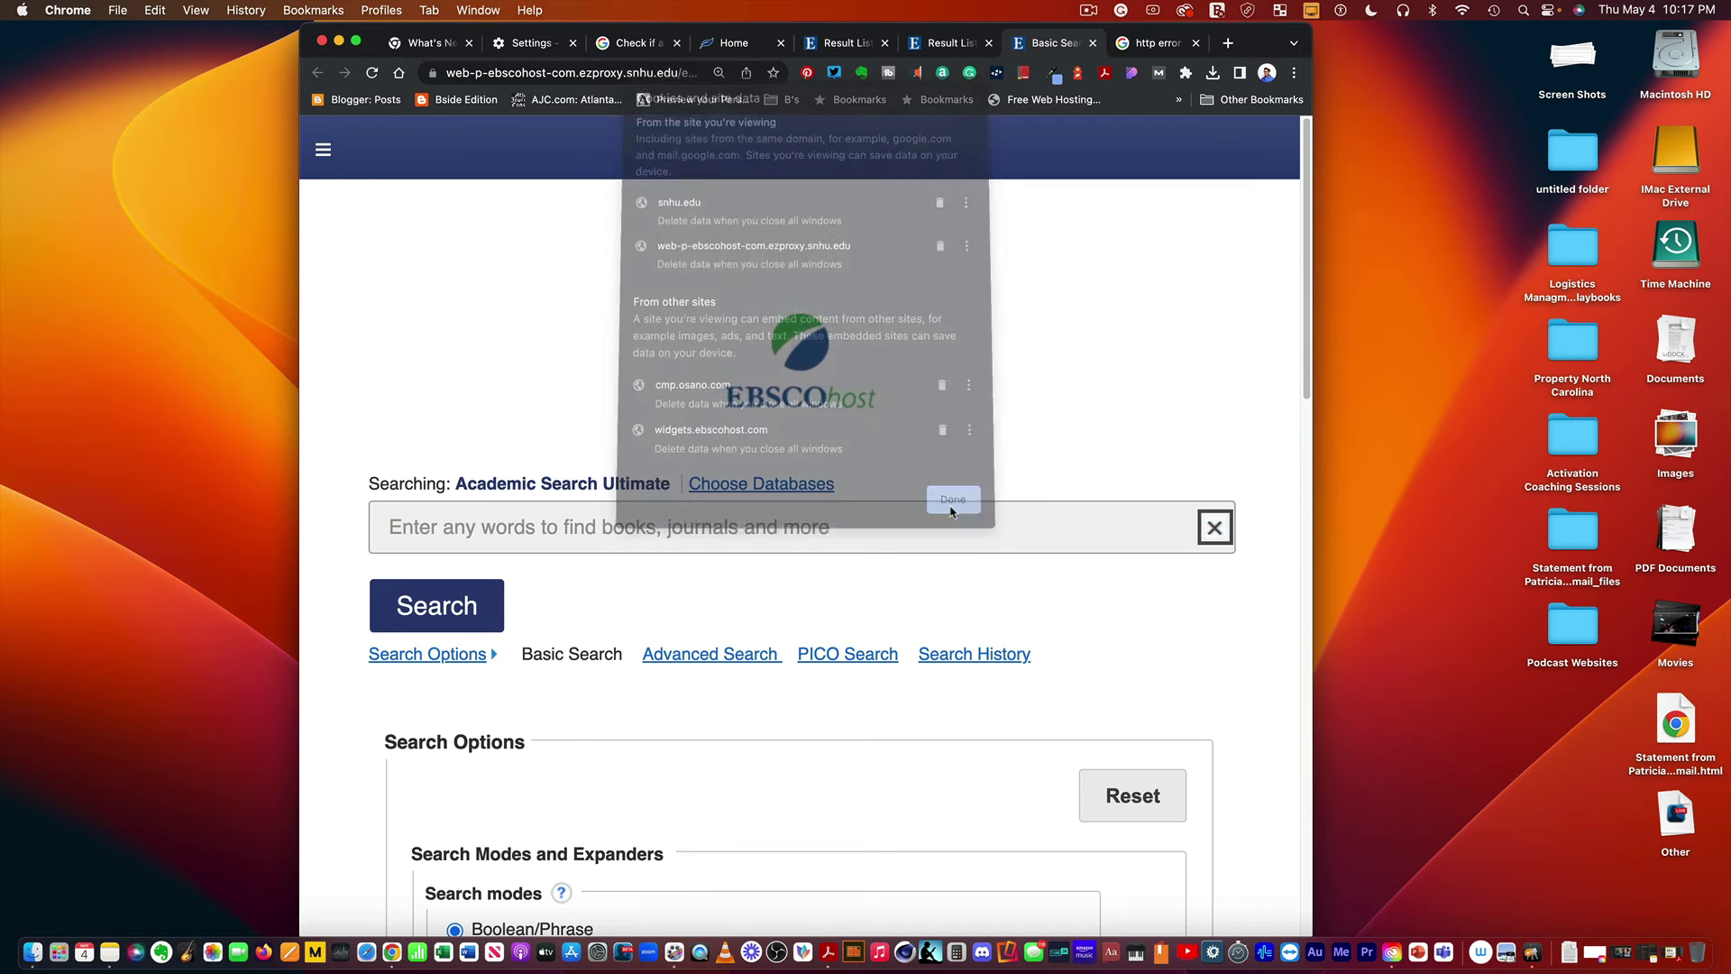
pyautogui.click(373, 74)
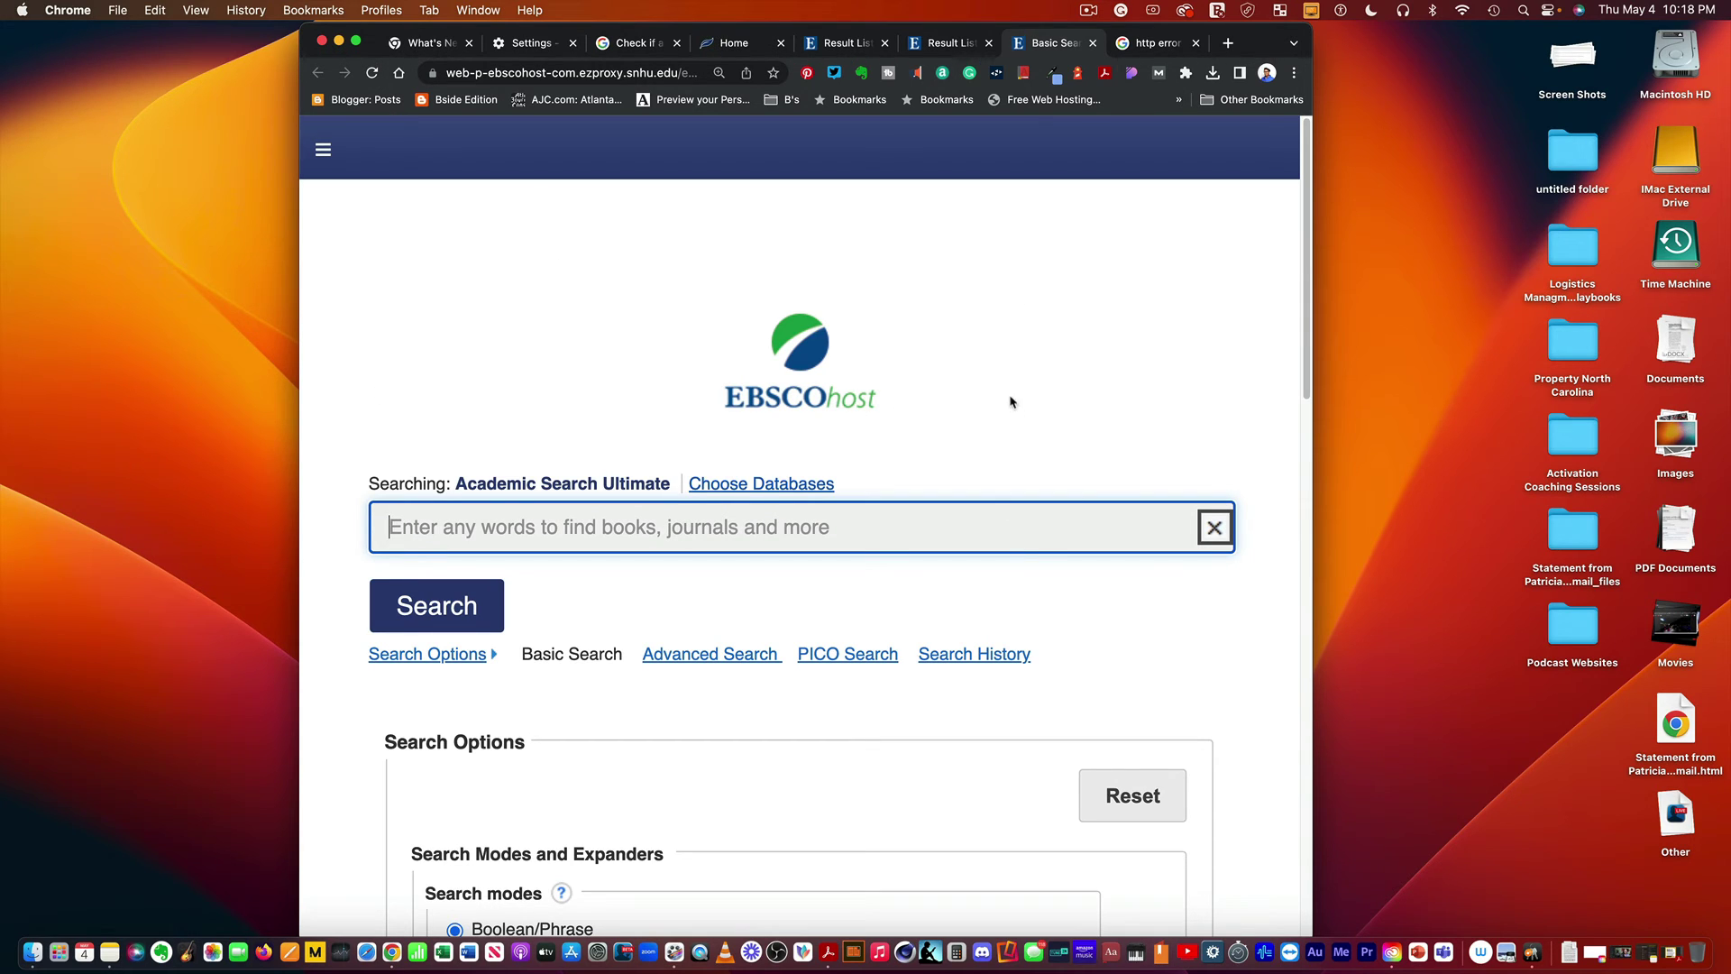
pyautogui.click(955, 43)
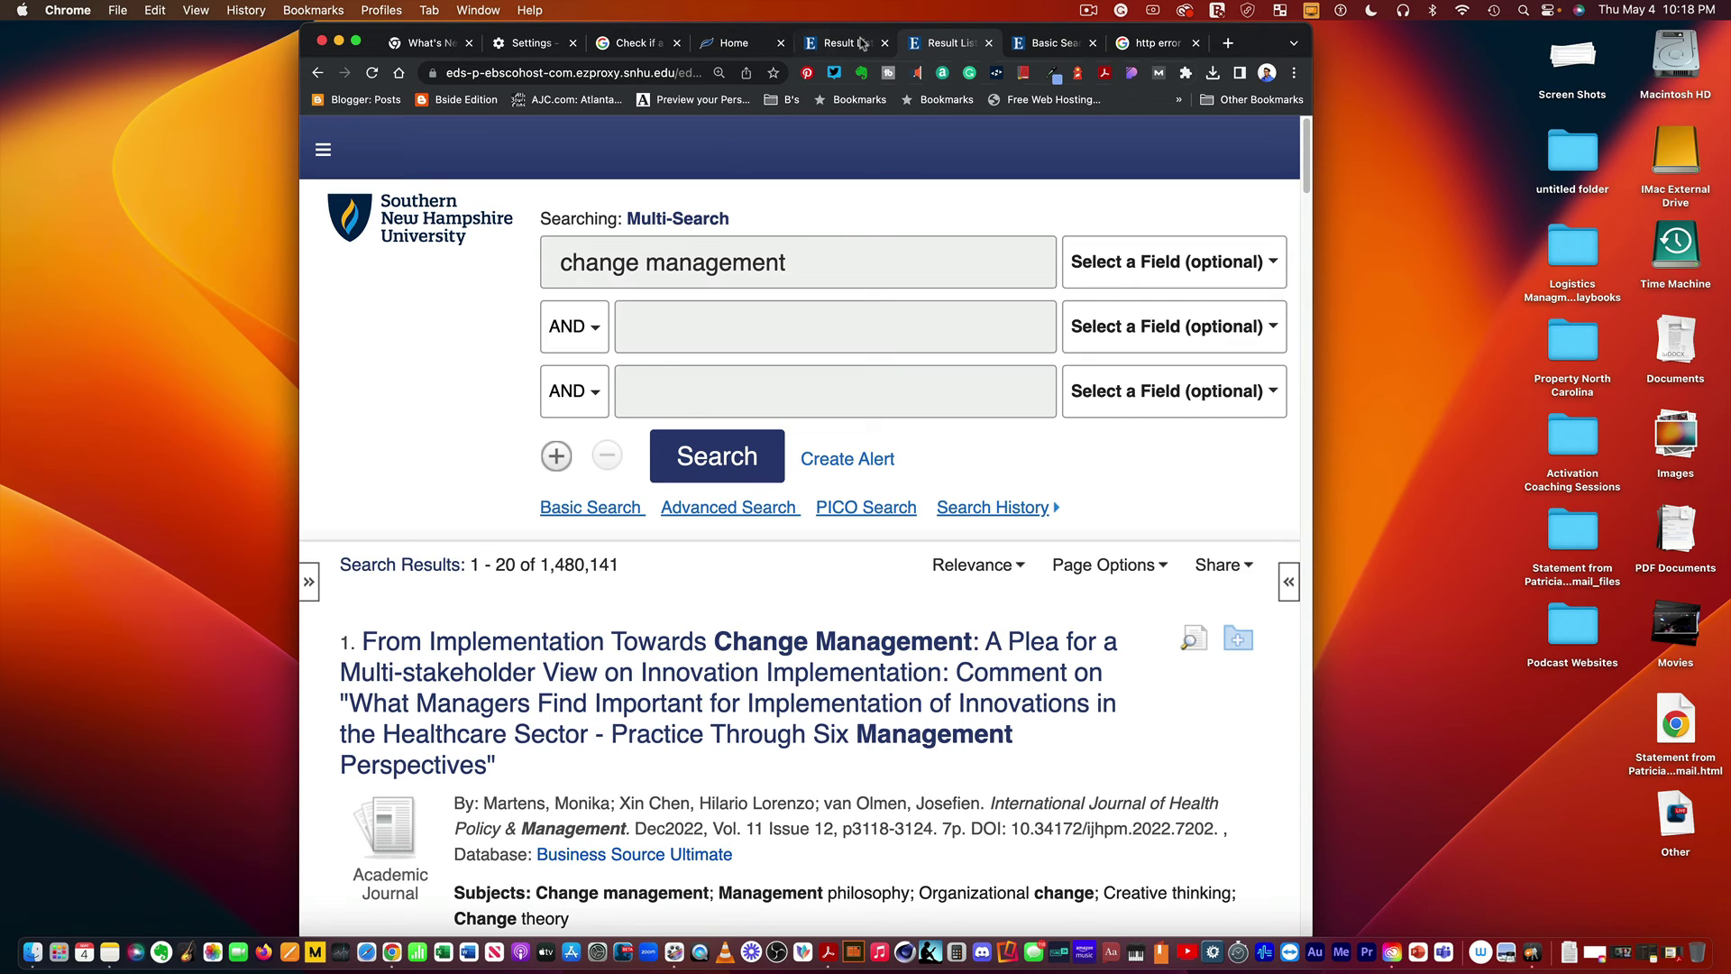
pyautogui.click(1041, 45)
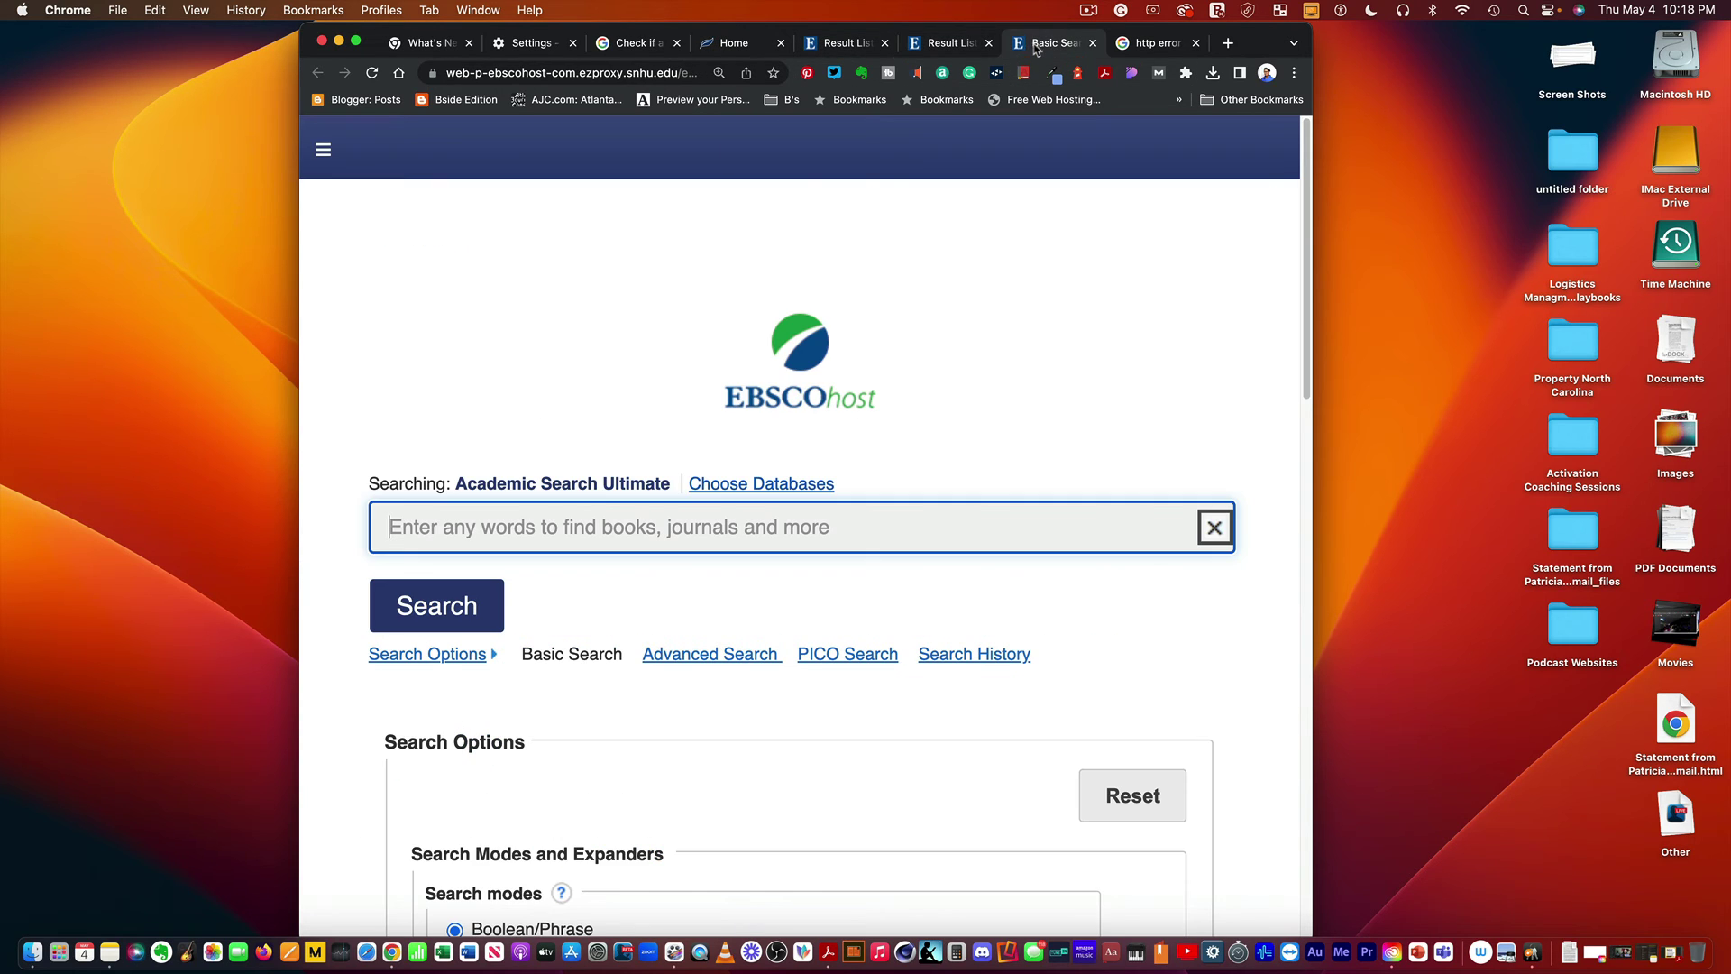
pyautogui.click(432, 73)
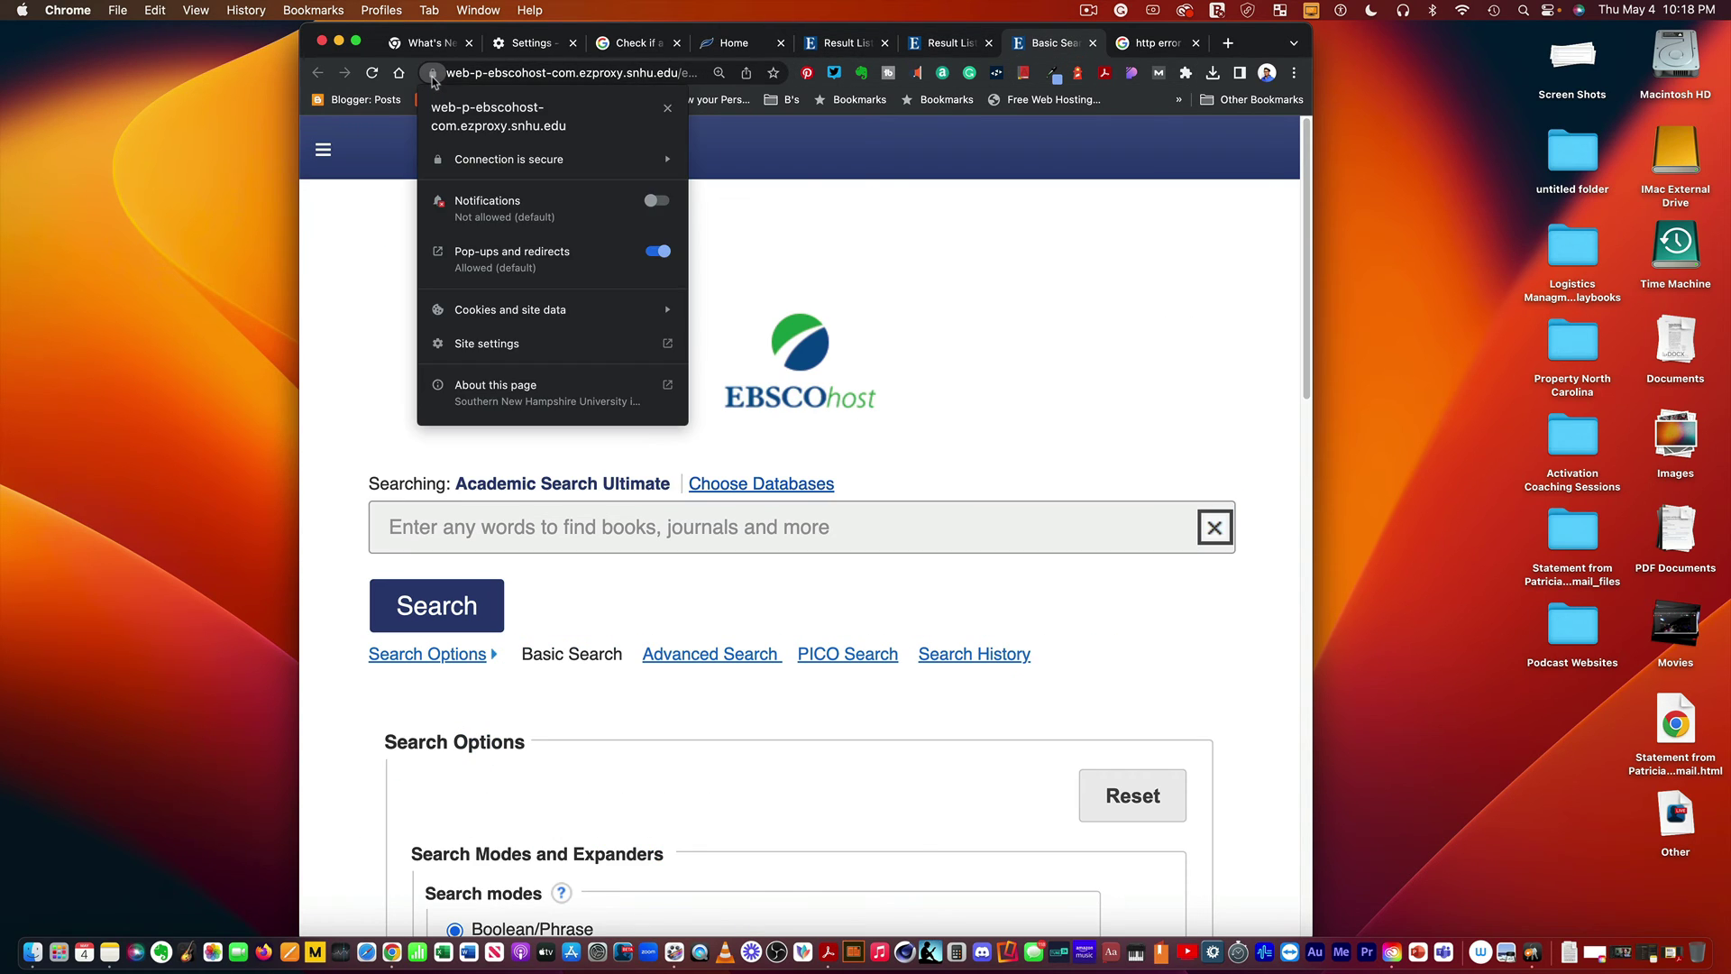
pyautogui.click(487, 314)
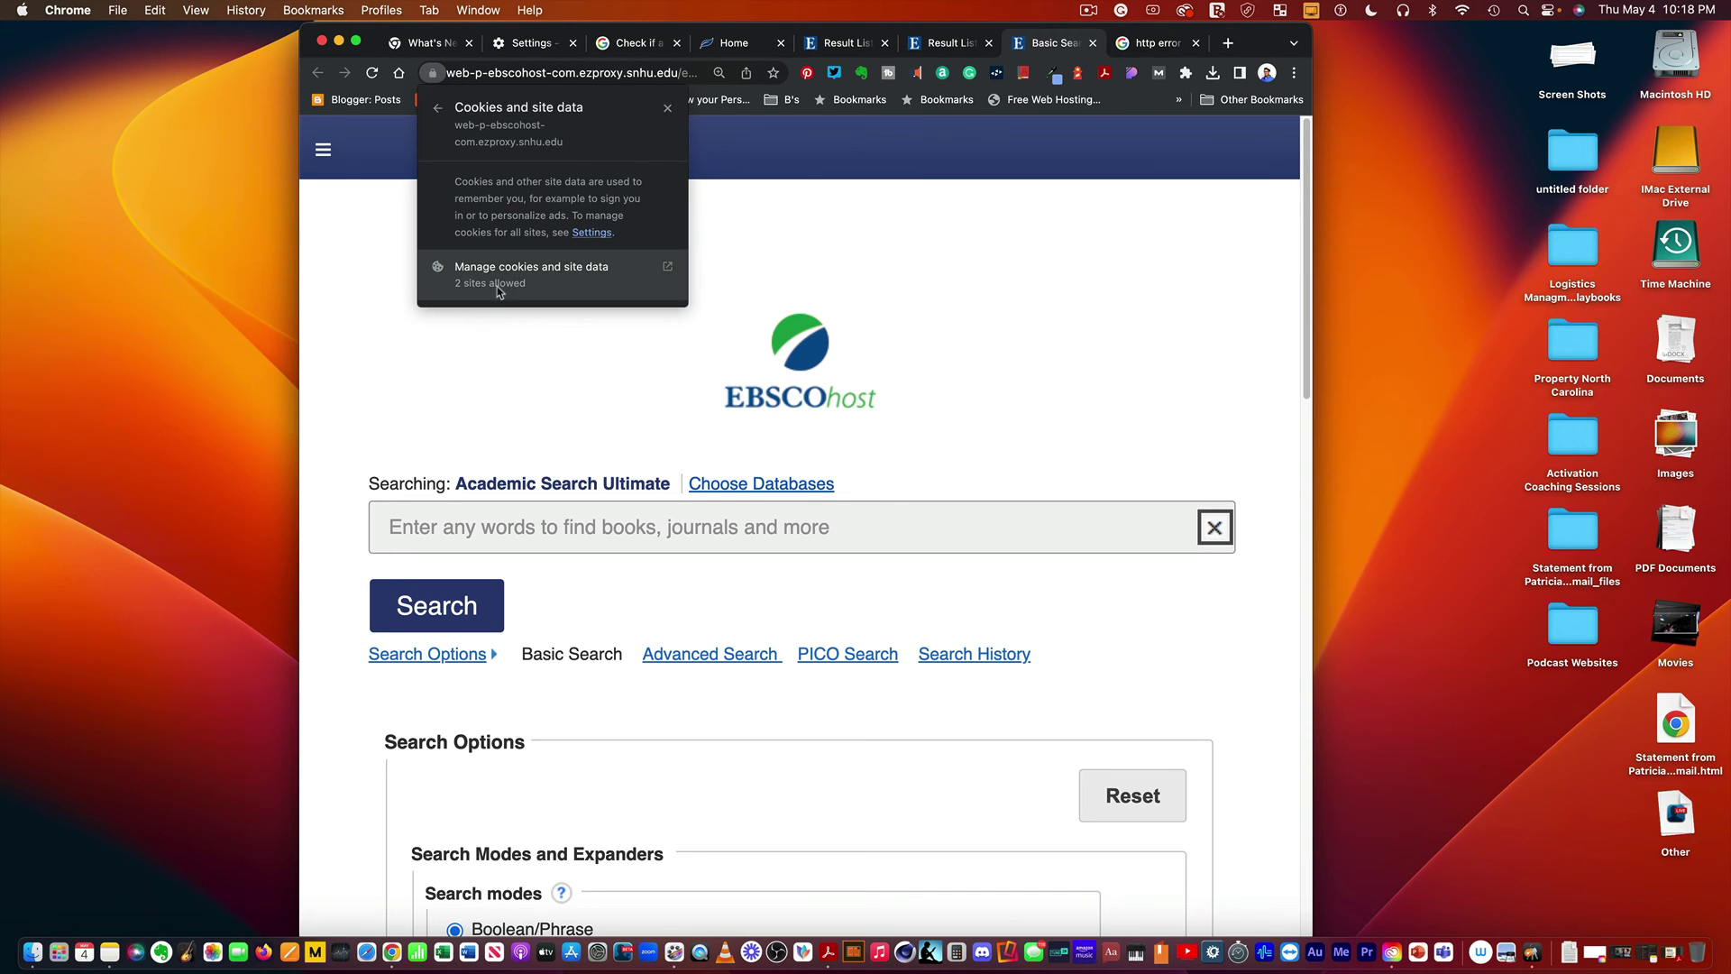
pyautogui.click(496, 285)
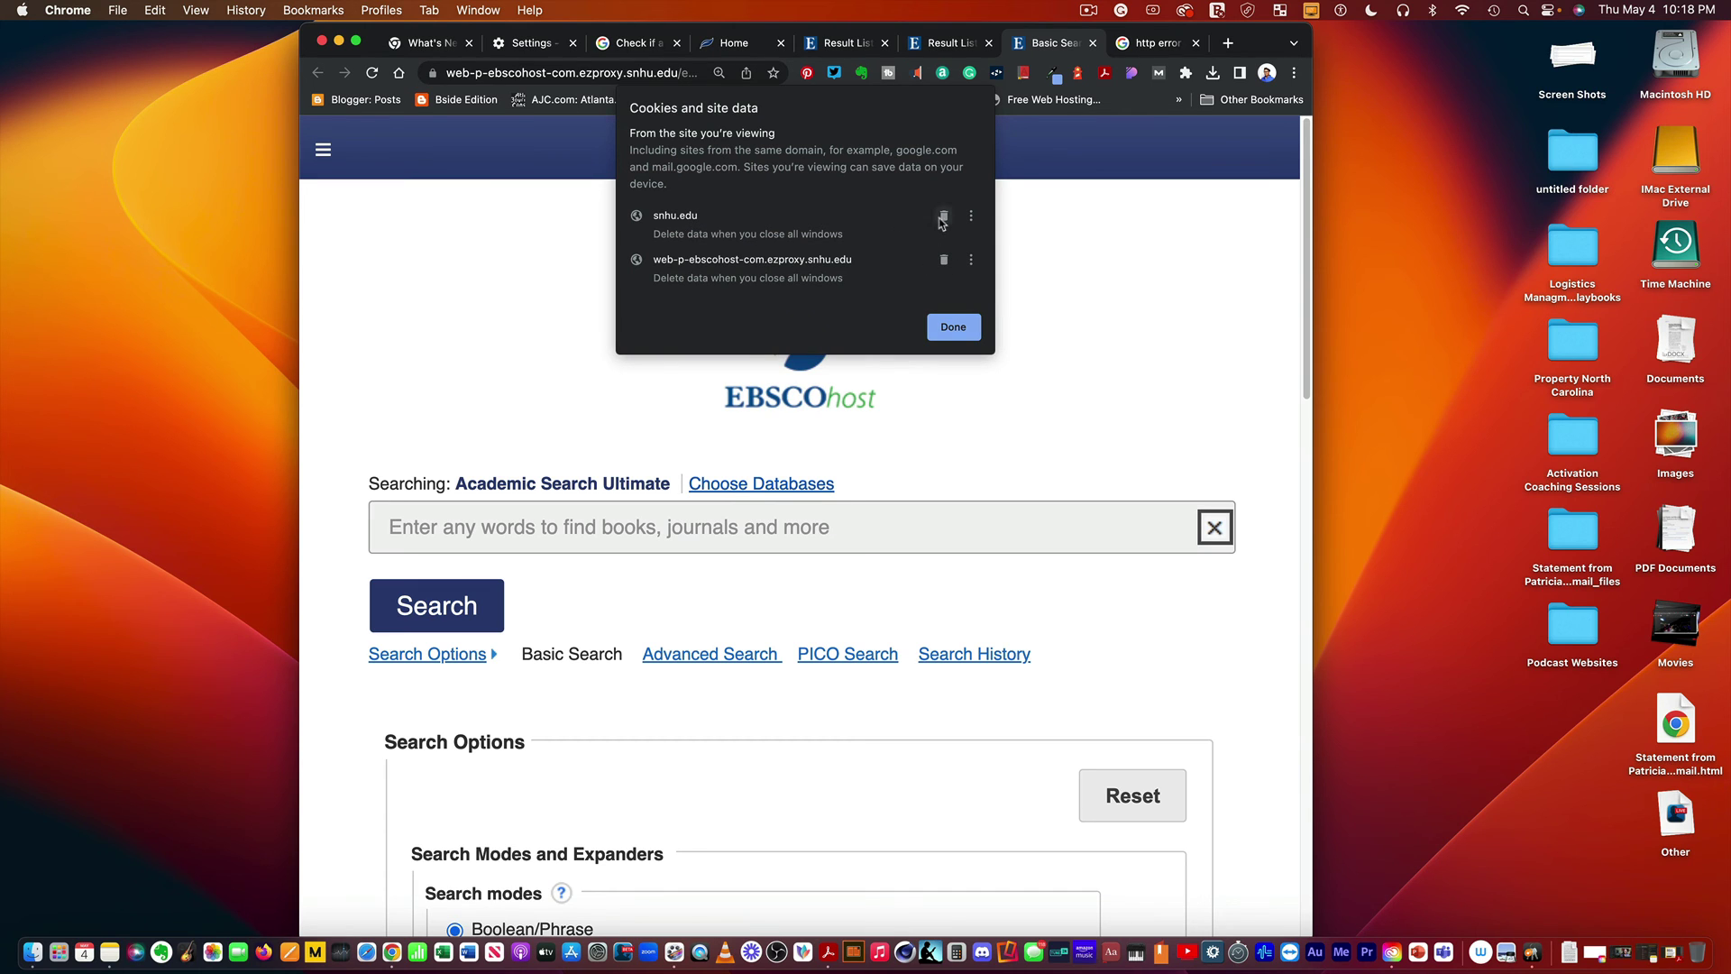
pyautogui.click(953, 326)
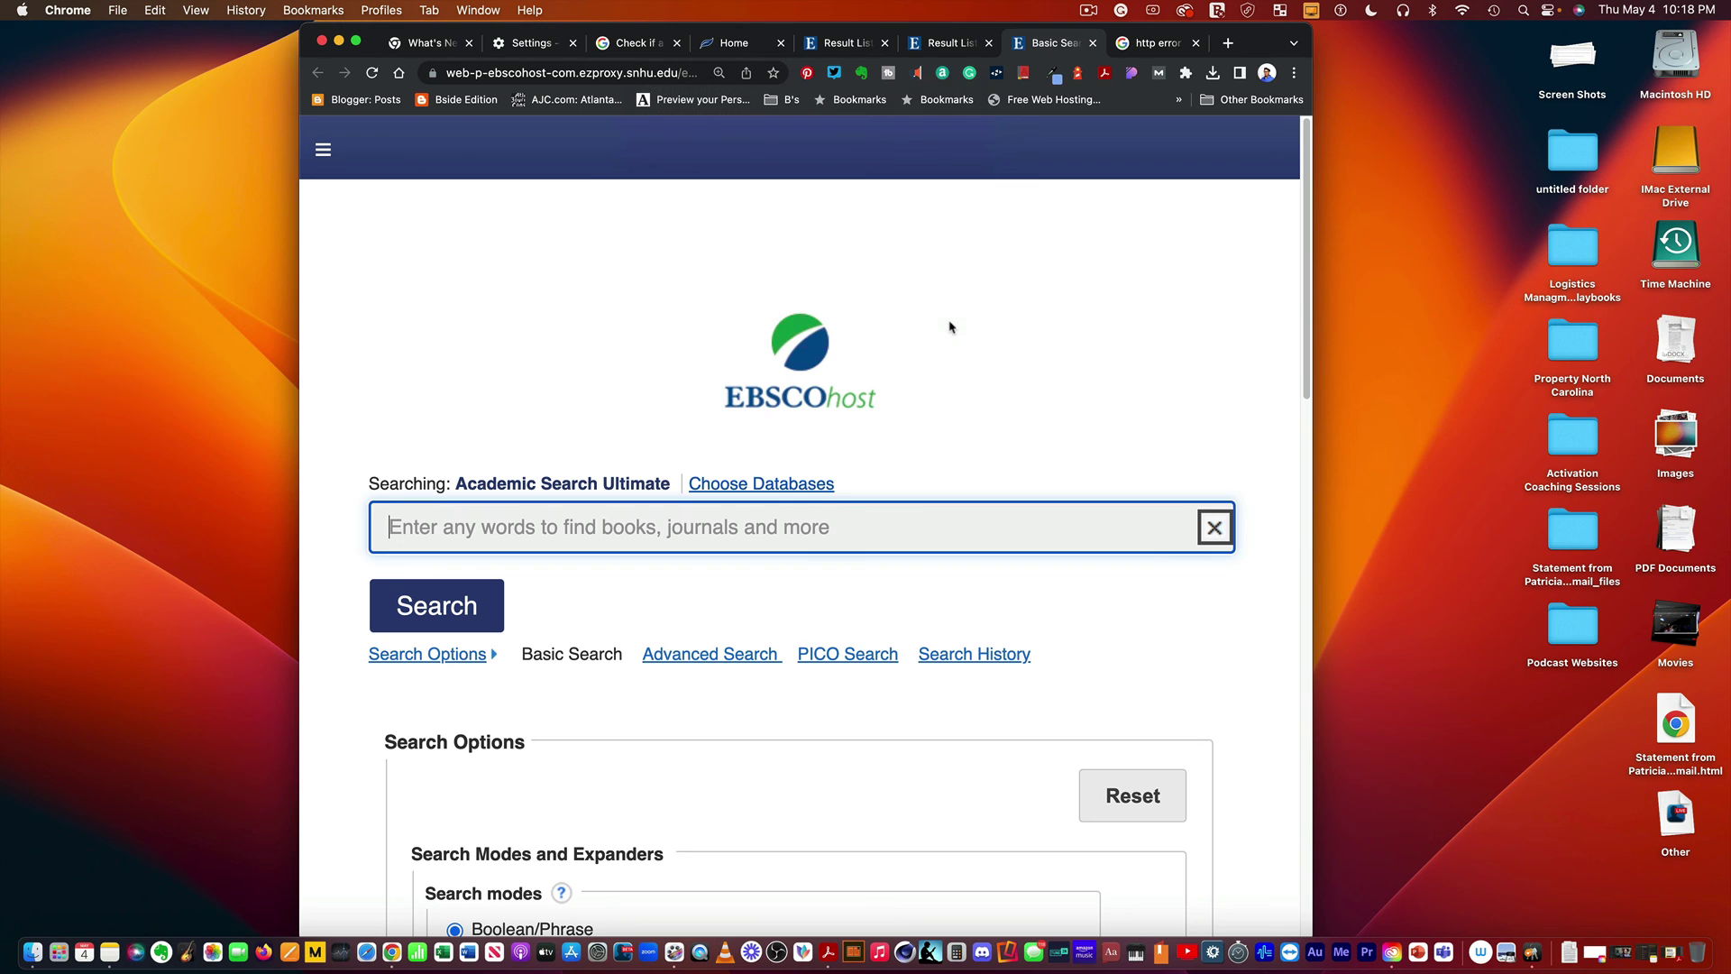
# Reload EBSCOhost Basic Search so the empty Academic Ultimate search box appears.
pyautogui.click(372, 72)
pyautogui.click(1089, 11)
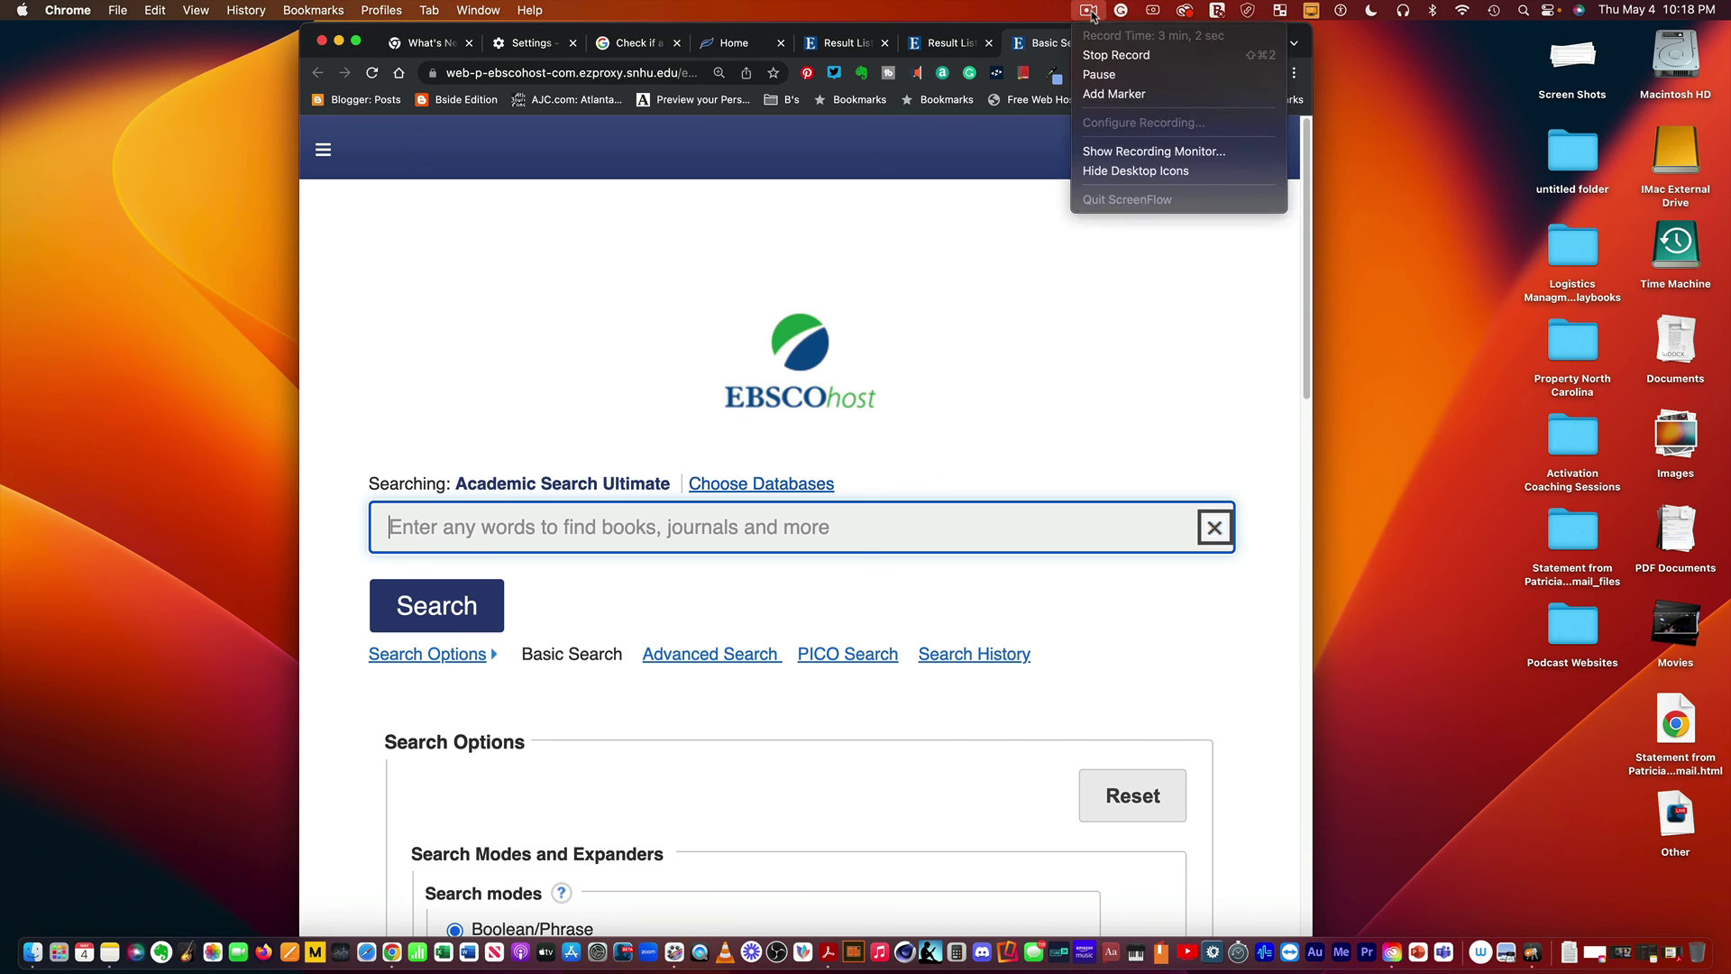